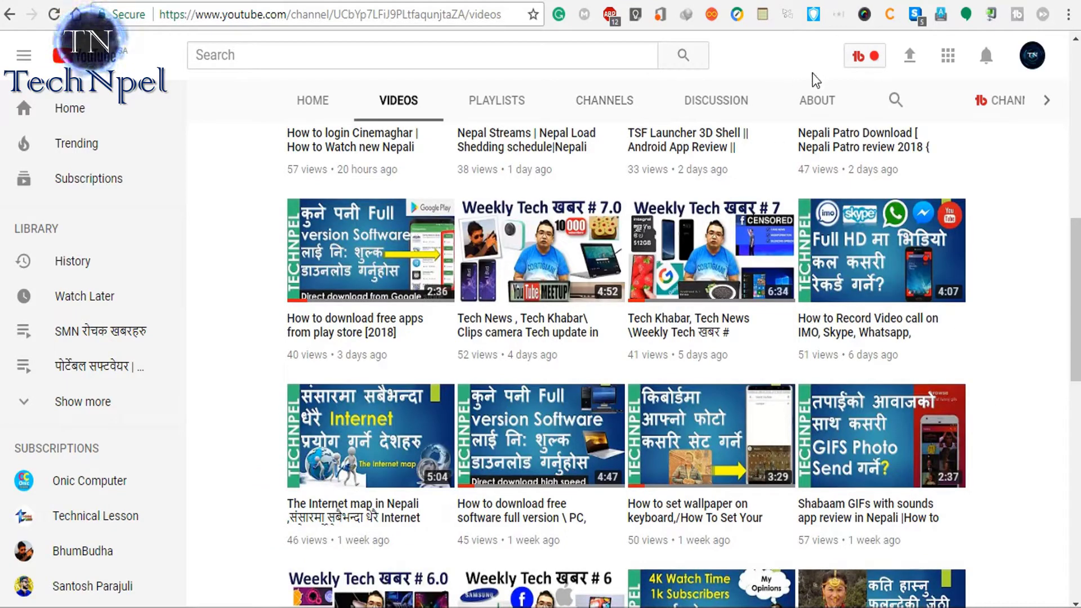
# - Look through the TechNpel channel's list of uploaded videos, down to the older ones
pyautogui.scroll(-3, 1005, 350)
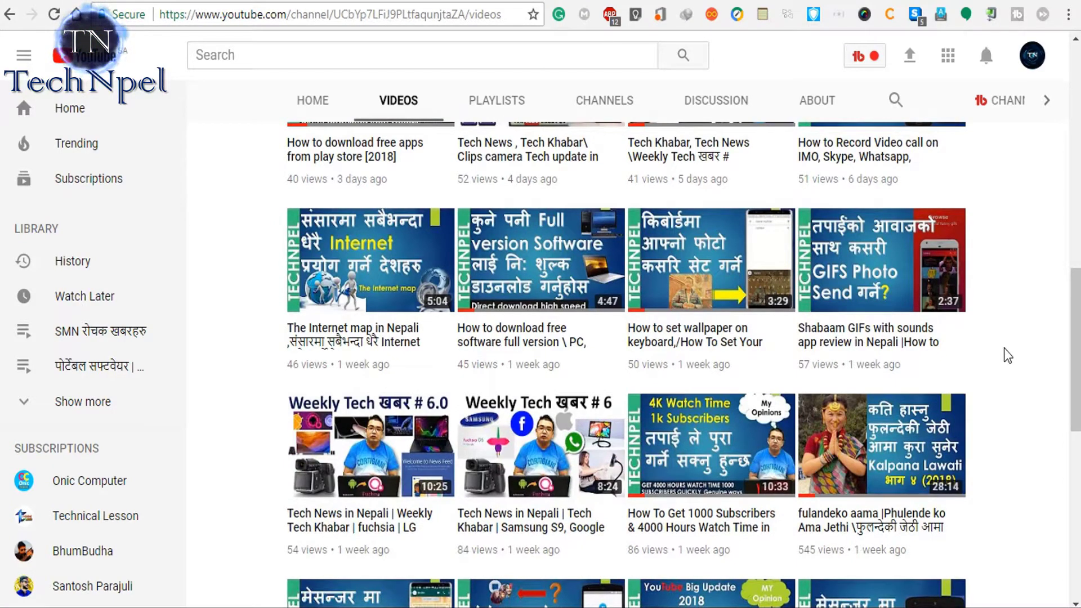
pyautogui.scroll(-2, 1004, 348)
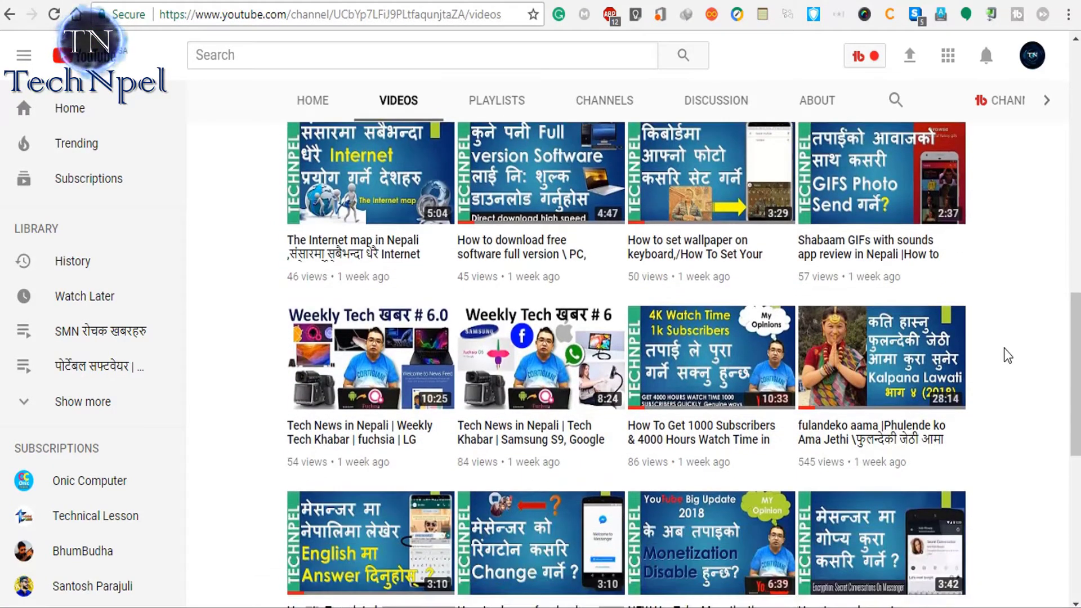
pyautogui.scroll(-2, 1005, 348)
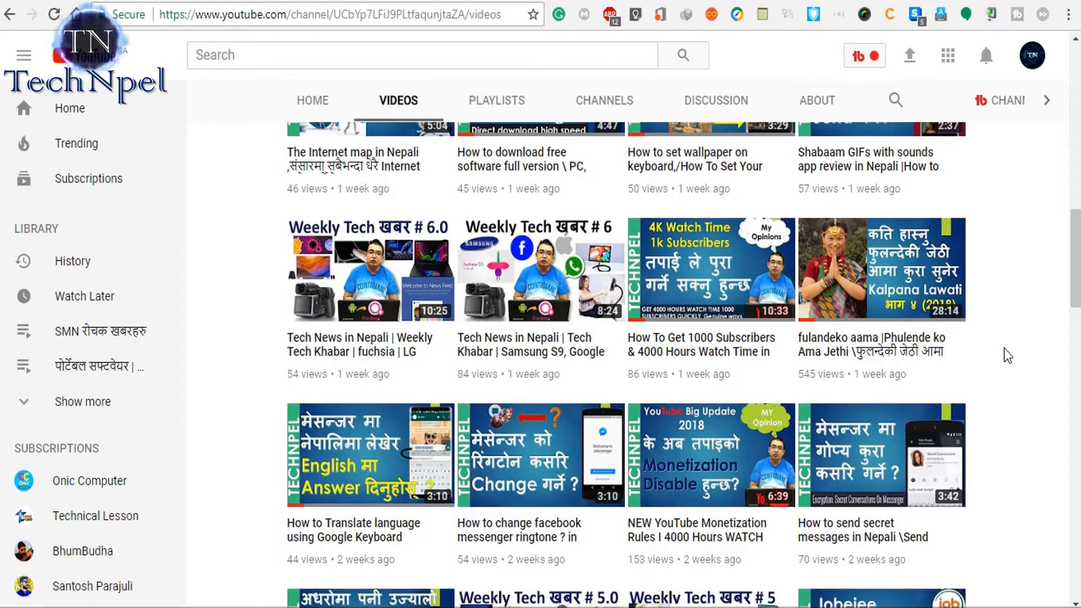
pyautogui.scroll(-2, 1005, 348)
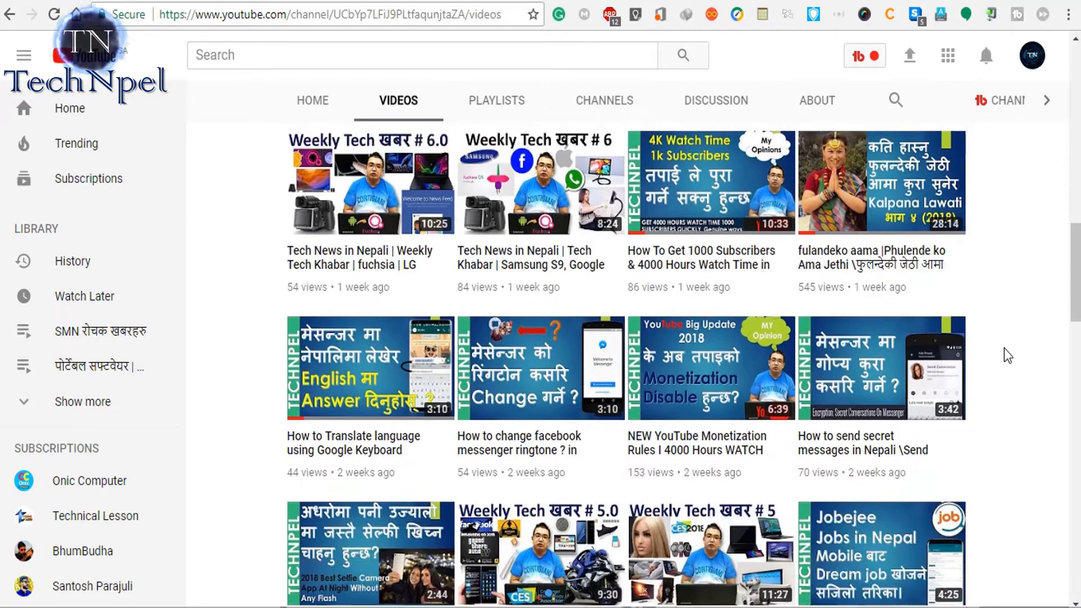
pyautogui.scroll(-4, 1005, 348)
pyautogui.scroll(-10, 1004, 348)
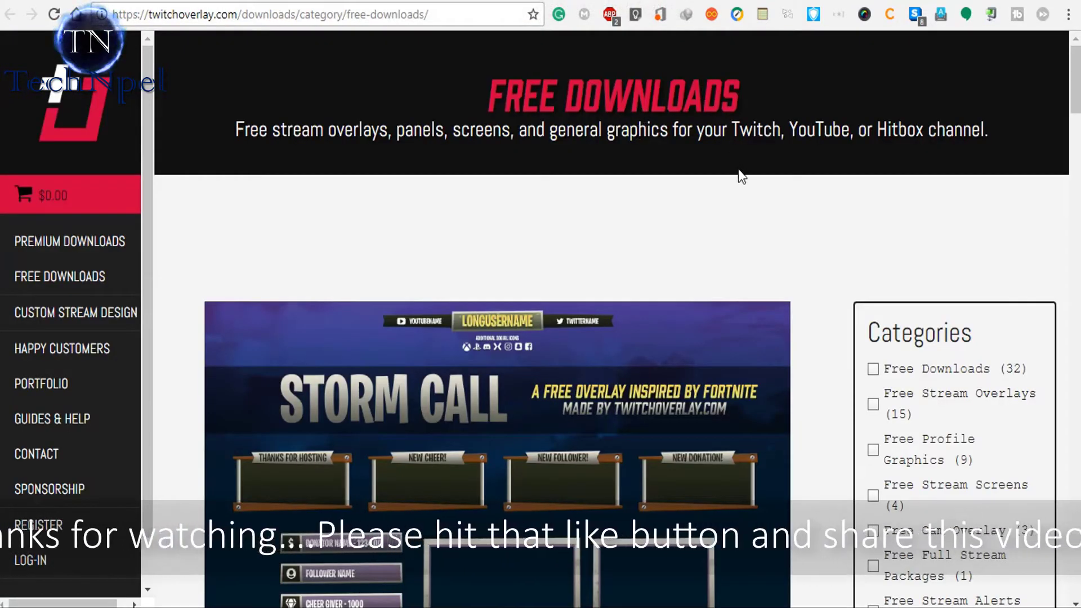
# - Browse the free stream overlays on the twitchoverlay.com free downloads page
pyautogui.scroll(-5, 231, 172)
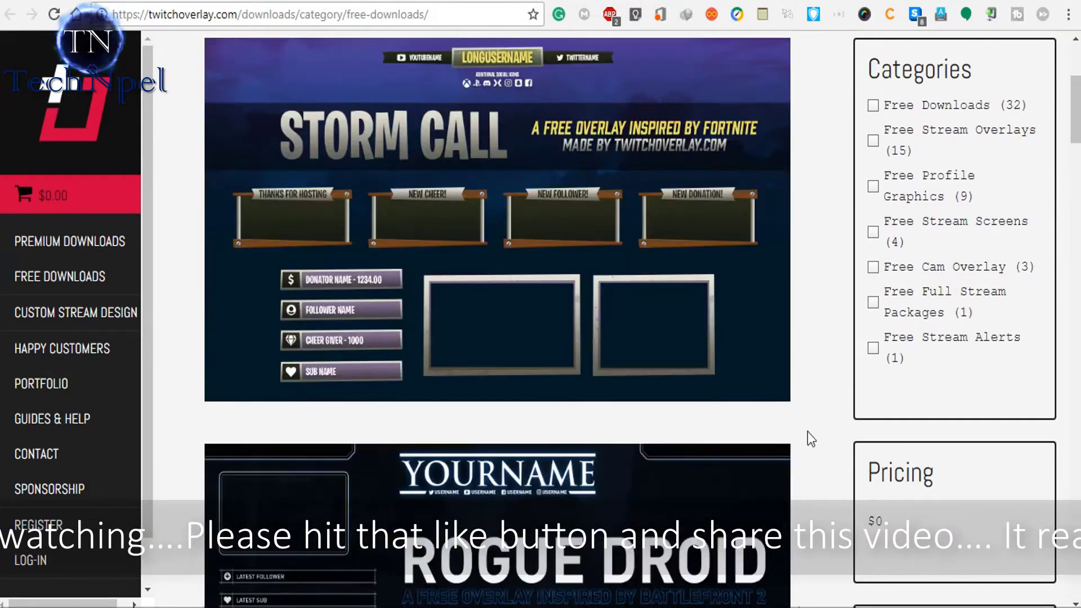
pyautogui.scroll(5, 829, 339)
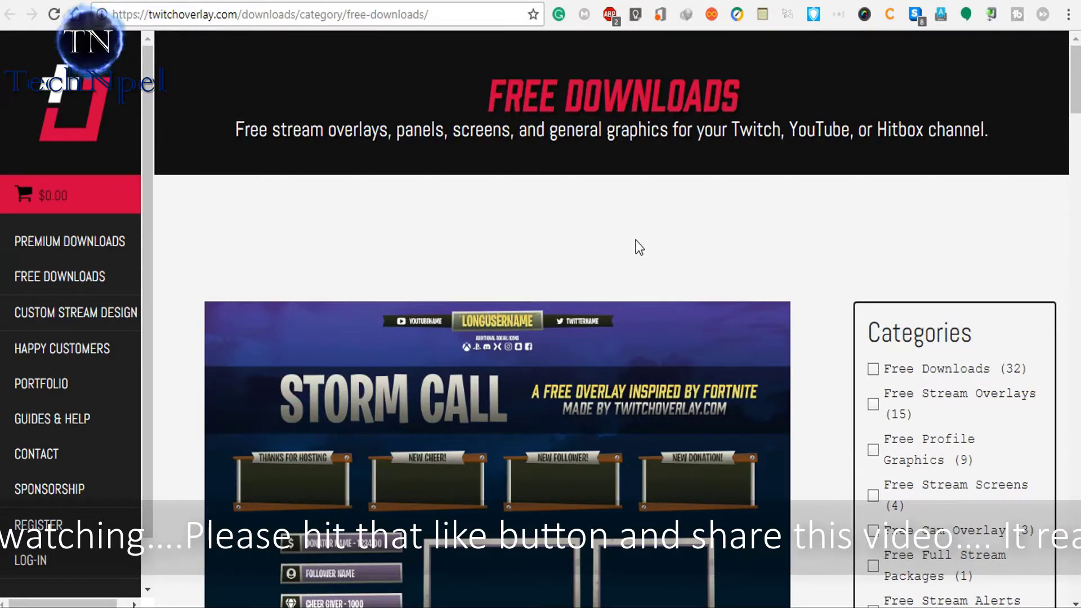
pyautogui.scroll(-2, 512, 349)
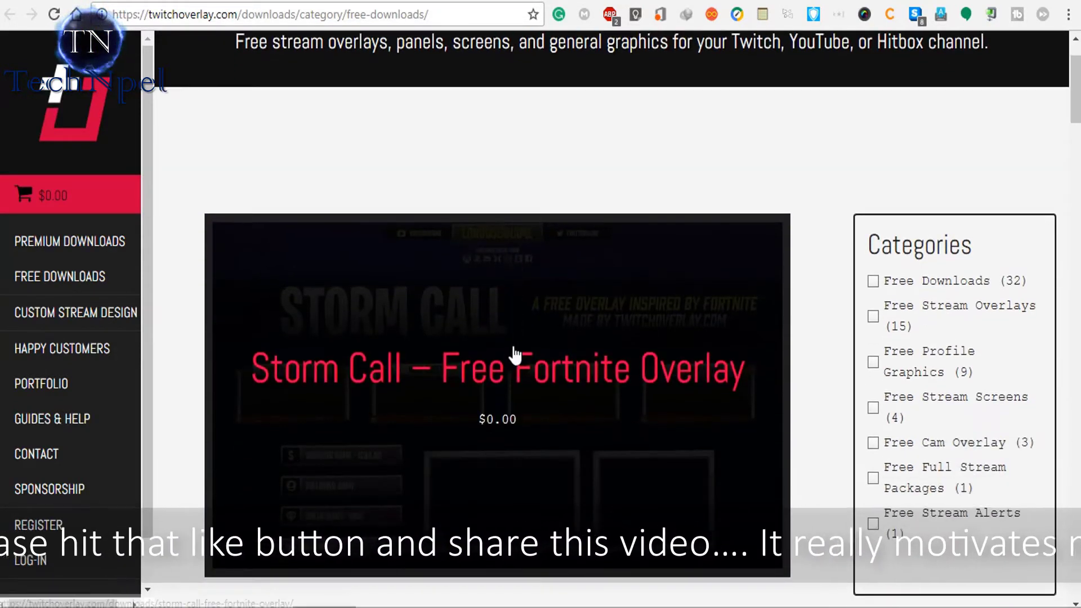
pyautogui.scroll(-6, 514, 354)
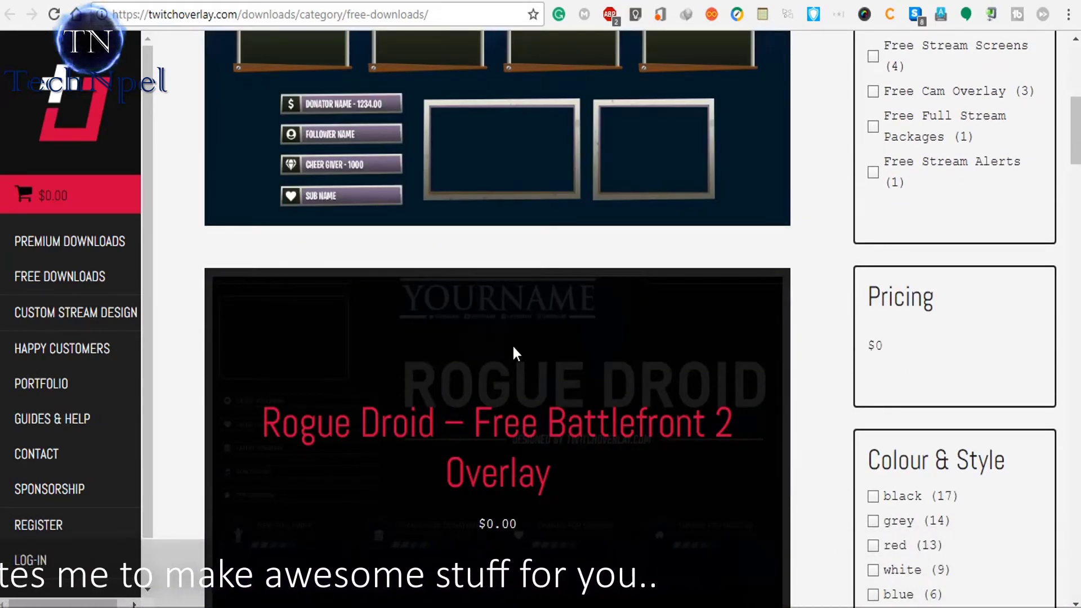
pyautogui.scroll(-5, 513, 347)
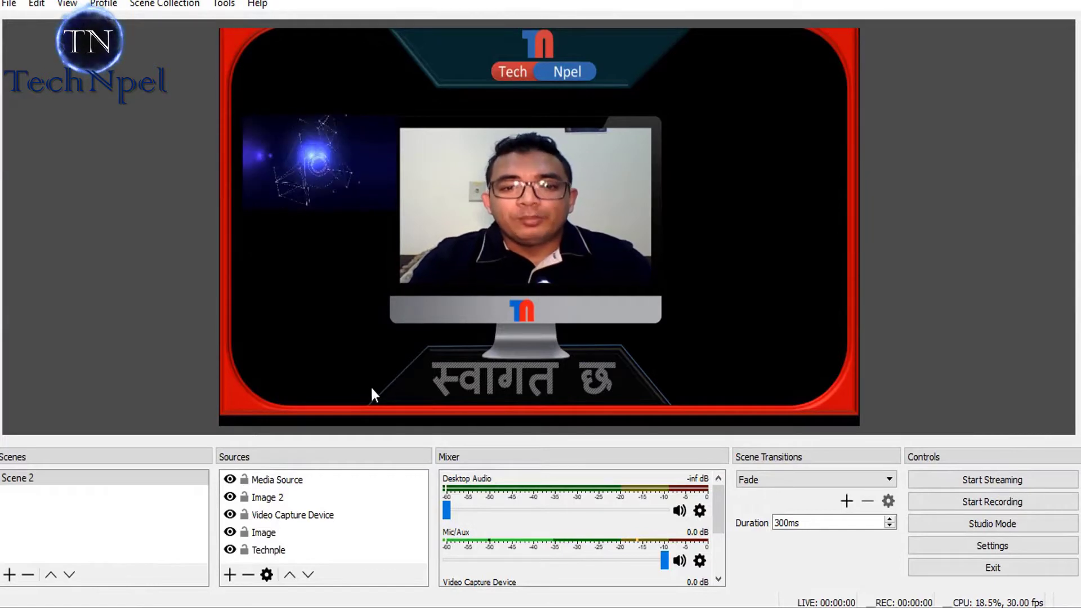
# - Stretch the red frame overlay down to the canvas's lower edge and move the media clip to the right of the monitor graphic
pyautogui.click(295, 407)
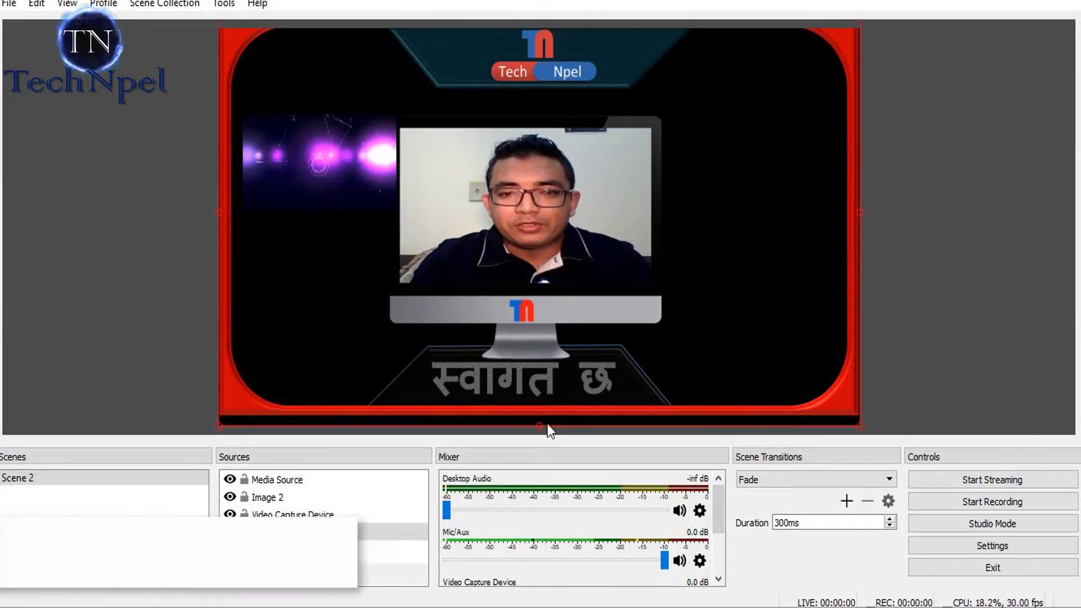
pyautogui.moveTo(539, 427); pyautogui.dragTo(540, 437)
pyautogui.click(325, 151)
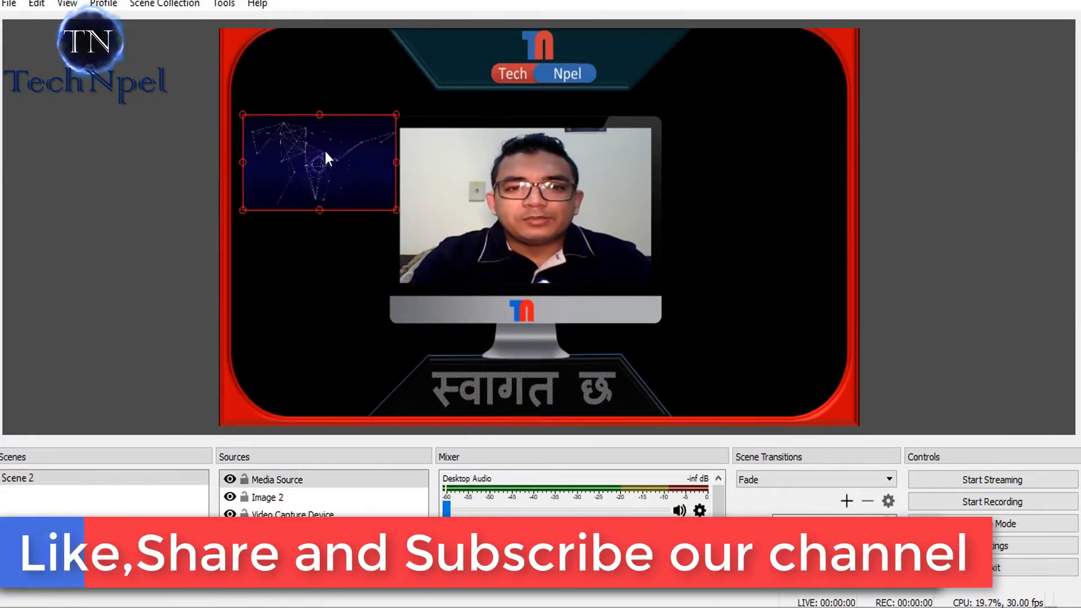
pyautogui.moveTo(320, 151); pyautogui.dragTo(755, 156)
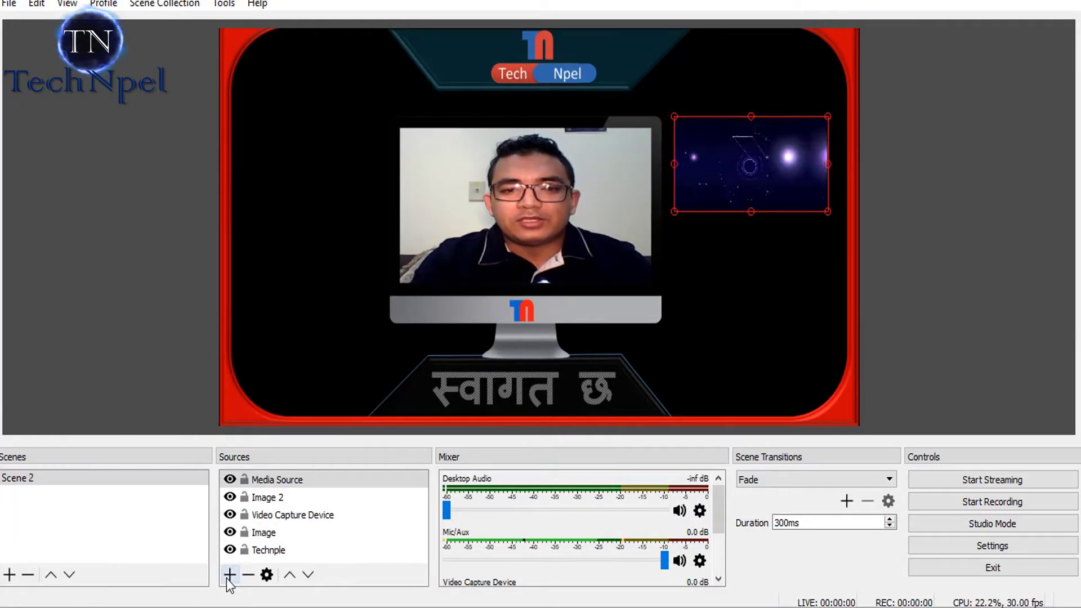
# - Add a new image source named Image 3 that uses My Friend.png from the Desktop's LIve folder
pyautogui.click(230, 575)
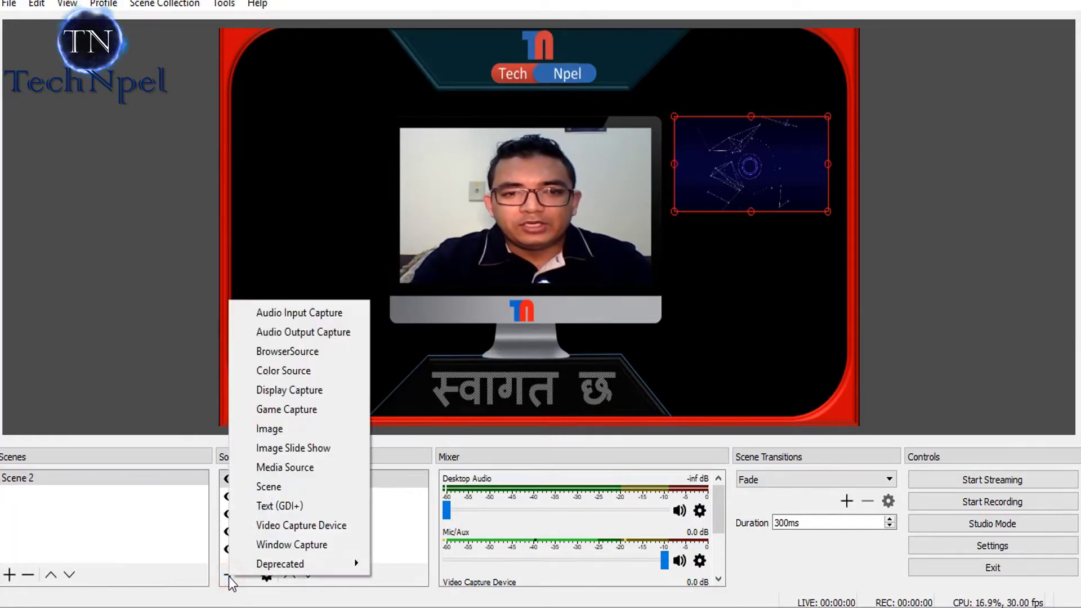
pyautogui.click(294, 430)
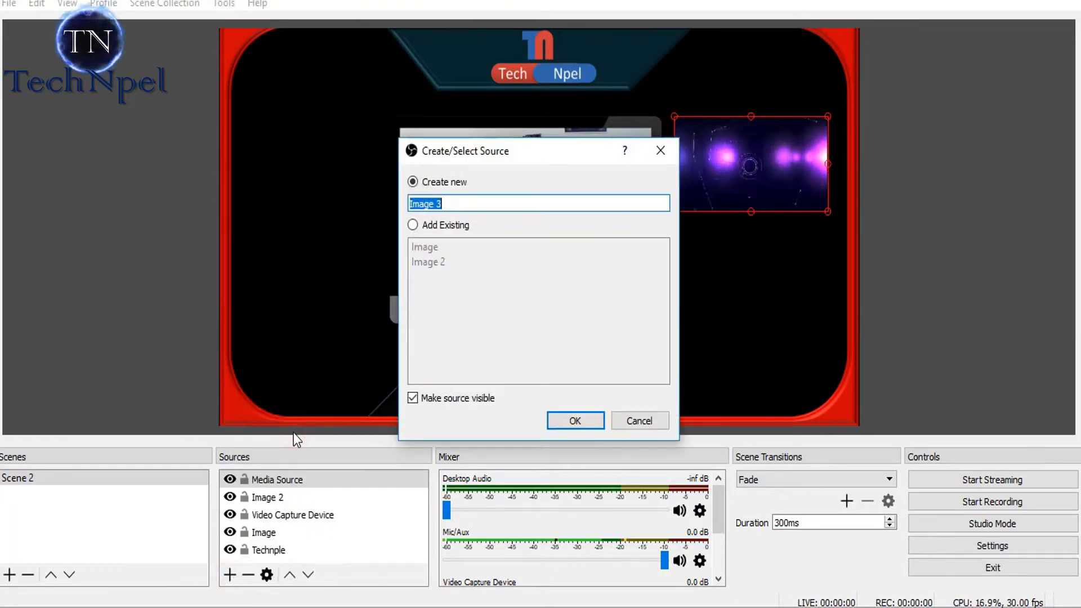
pyautogui.click(466, 204)
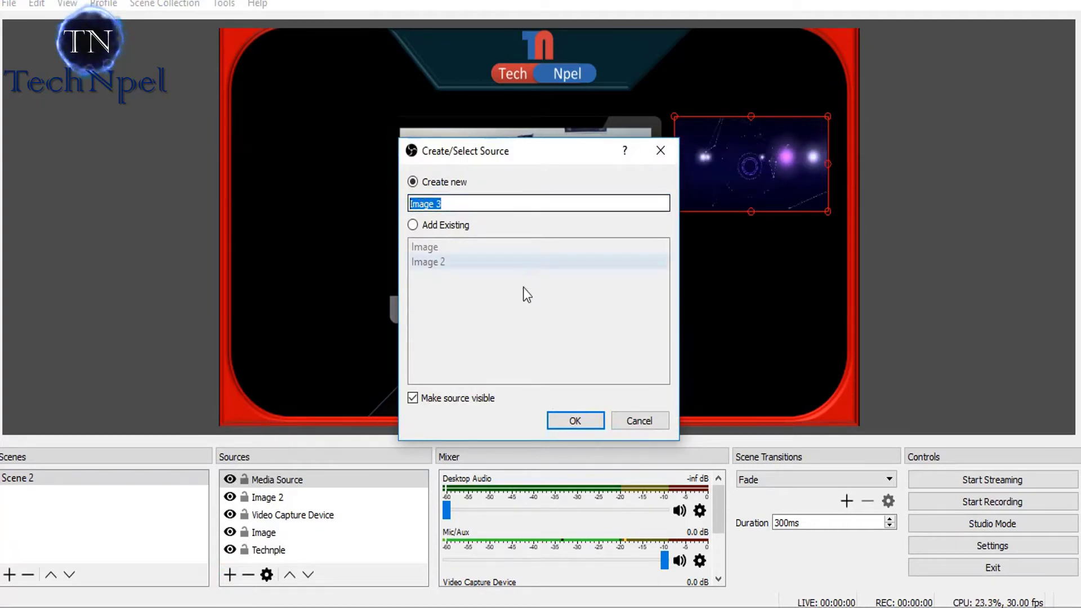
pyautogui.click(567, 417)
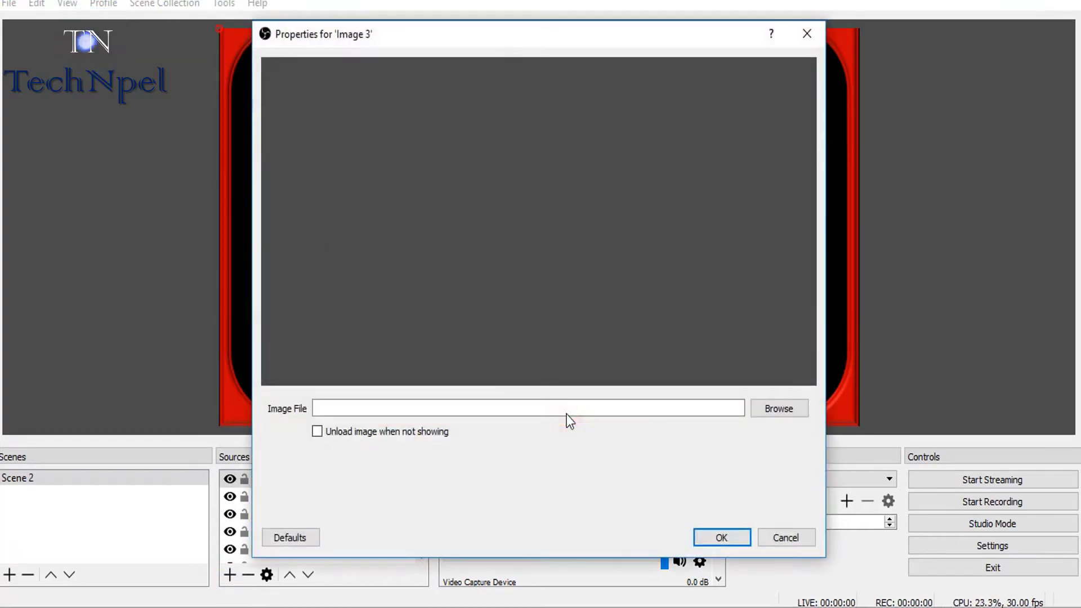
pyautogui.click(769, 411)
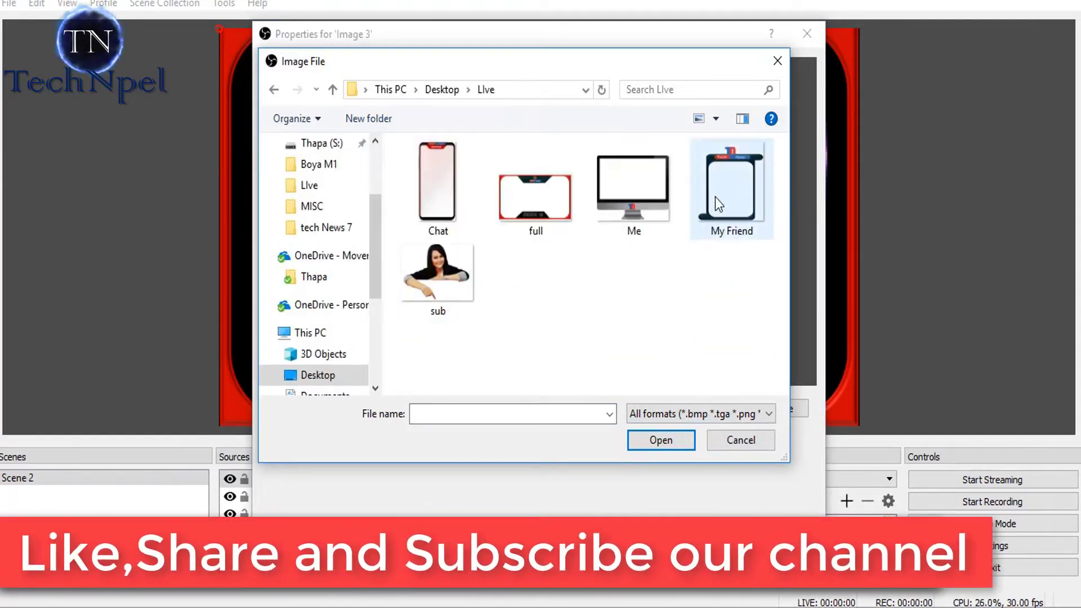
pyautogui.doubleClick(715, 197)
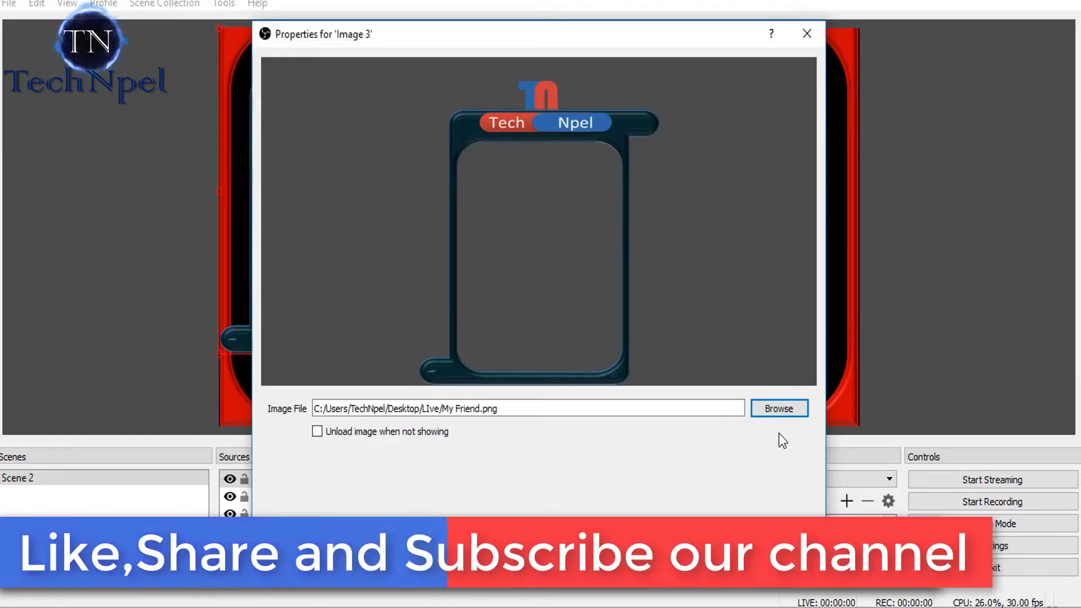
pyautogui.press('Return')
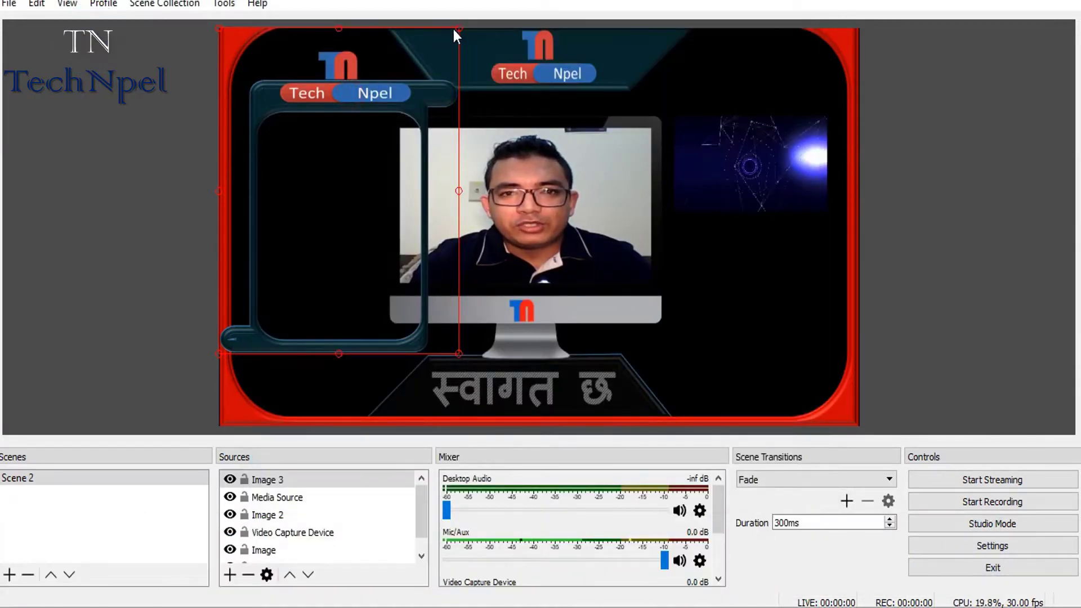
# - Shrink and place the My Friend frame to the right of the monitor graphic, and resize the media clip to fill its opening
pyautogui.moveTo(455, 29); pyautogui.dragTo(411, 117)
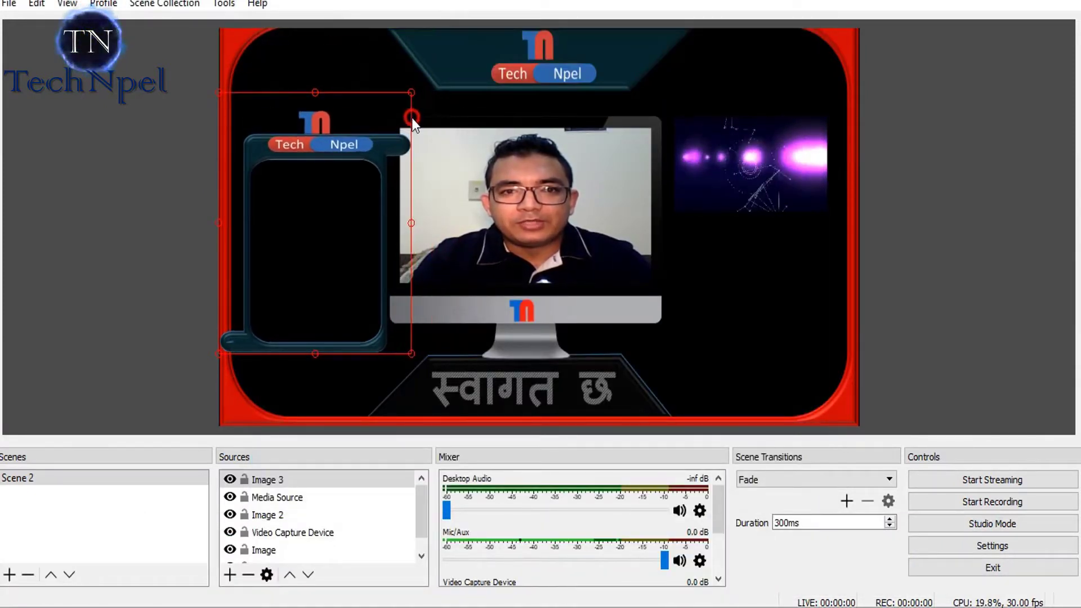
pyautogui.moveTo(354, 147); pyautogui.dragTo(779, 76)
pyautogui.click(762, 168)
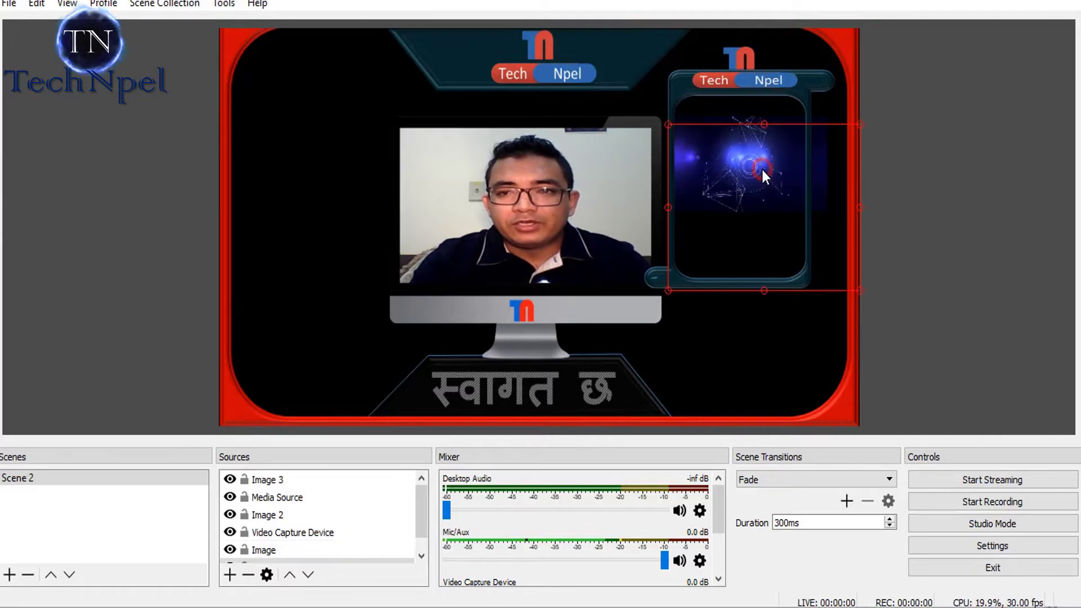
pyautogui.click(749, 149)
pyautogui.click(753, 201)
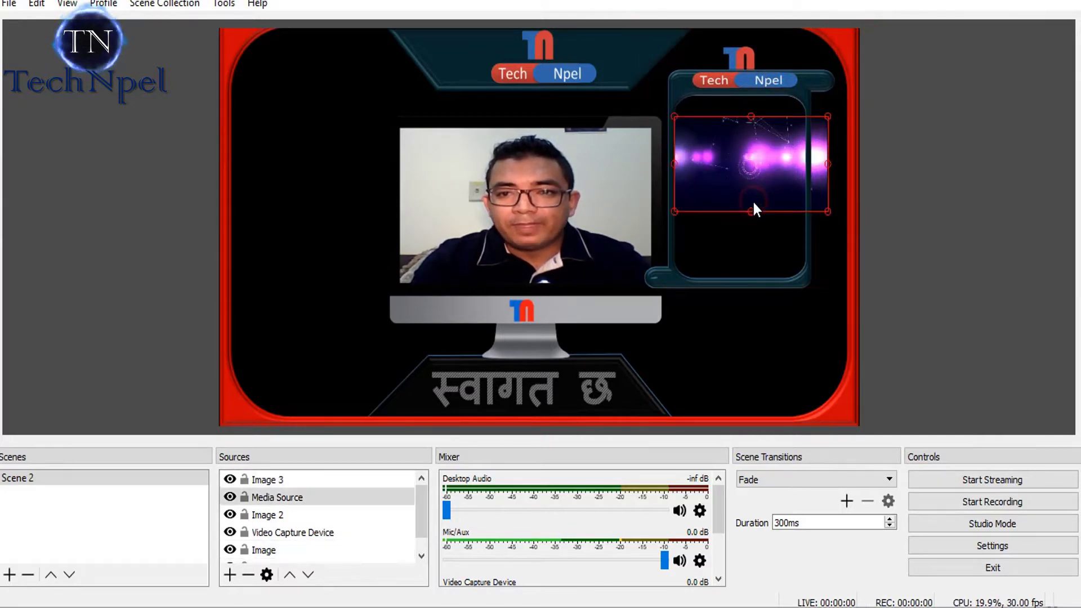
pyautogui.click(824, 162)
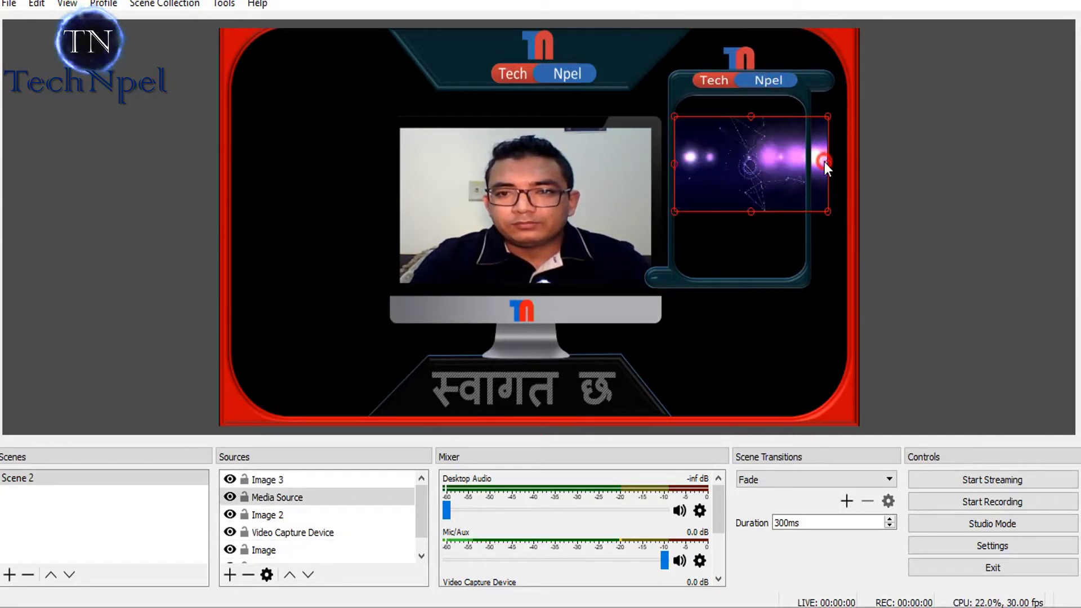
pyautogui.moveTo(825, 161); pyautogui.dragTo(805, 164)
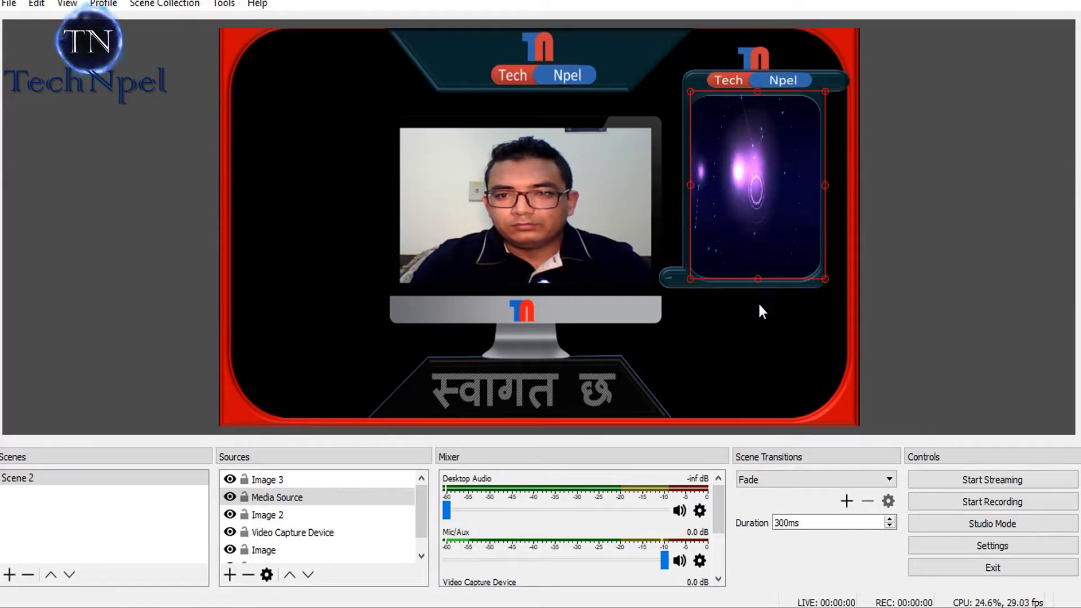
# - Move the hidden Technple source into the empty area below the framed media clip
pyautogui.click(761, 313)
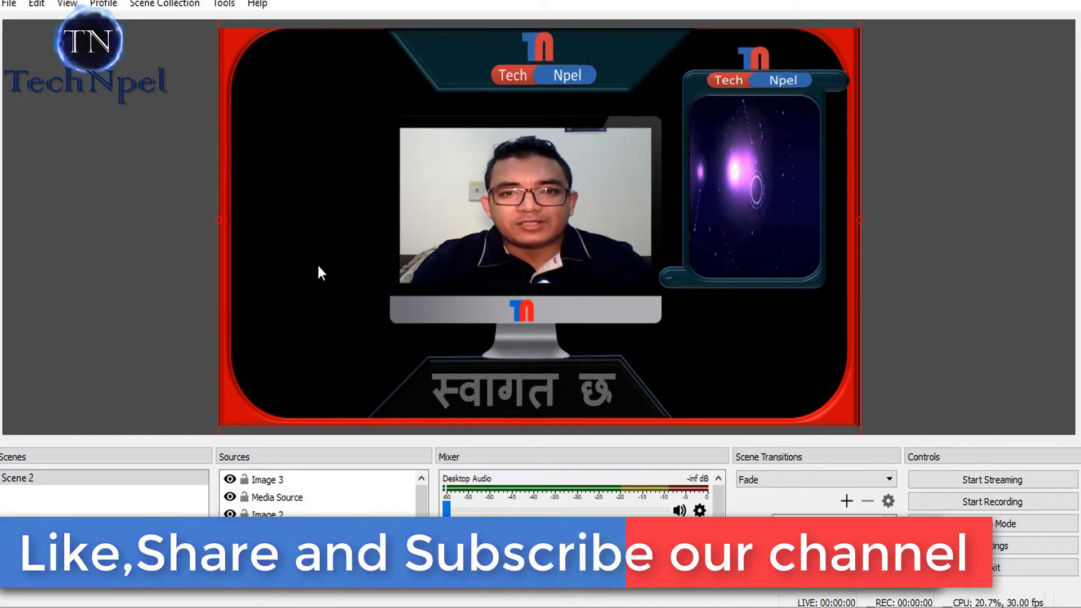
pyautogui.click(714, 337)
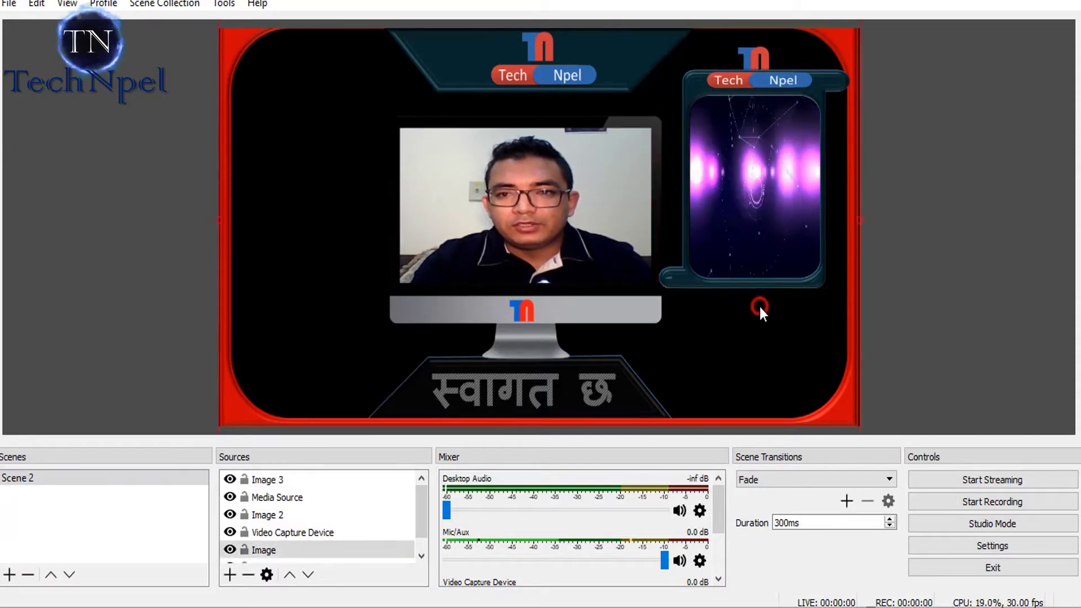
pyautogui.click(763, 281)
pyautogui.moveTo(764, 281); pyautogui.dragTo(739, 400)
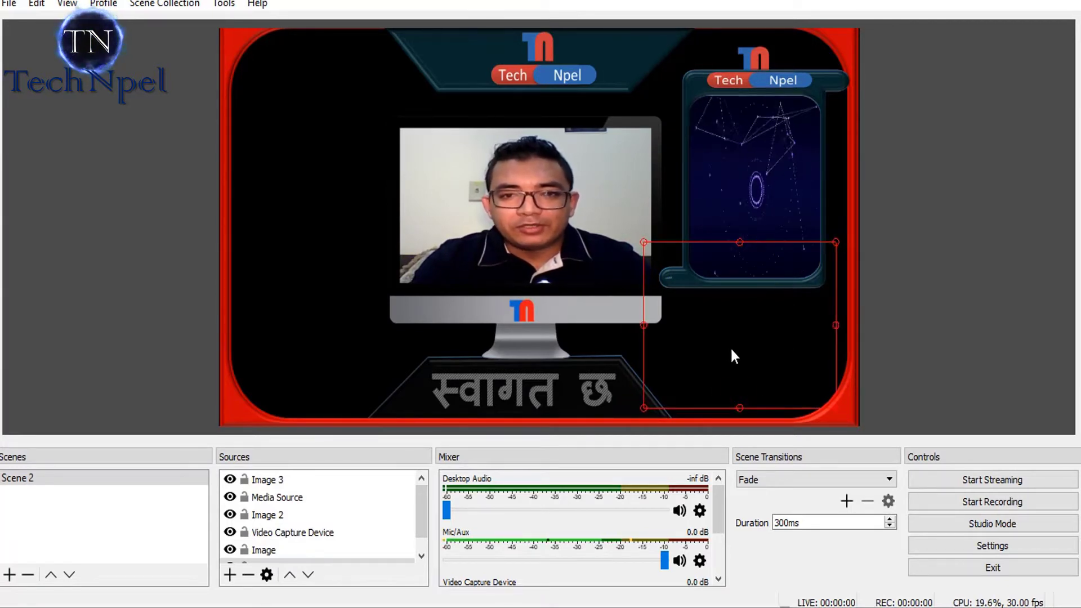
pyautogui.click(270, 149)
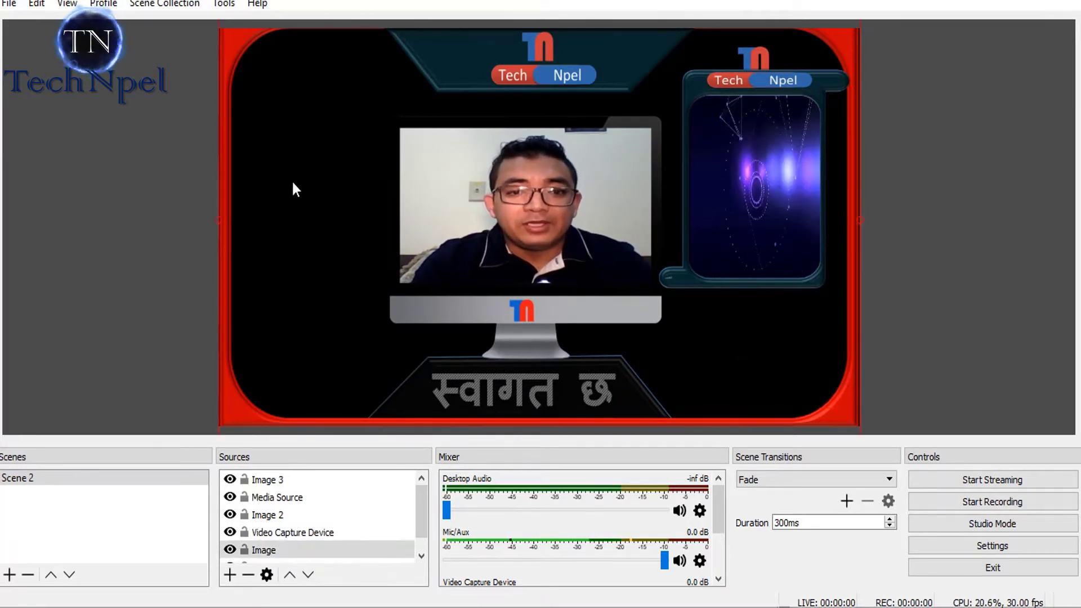
# - Add a new image source named Image 4 that uses Chat.png from the Desktop's LIve folder
pyautogui.click(229, 575)
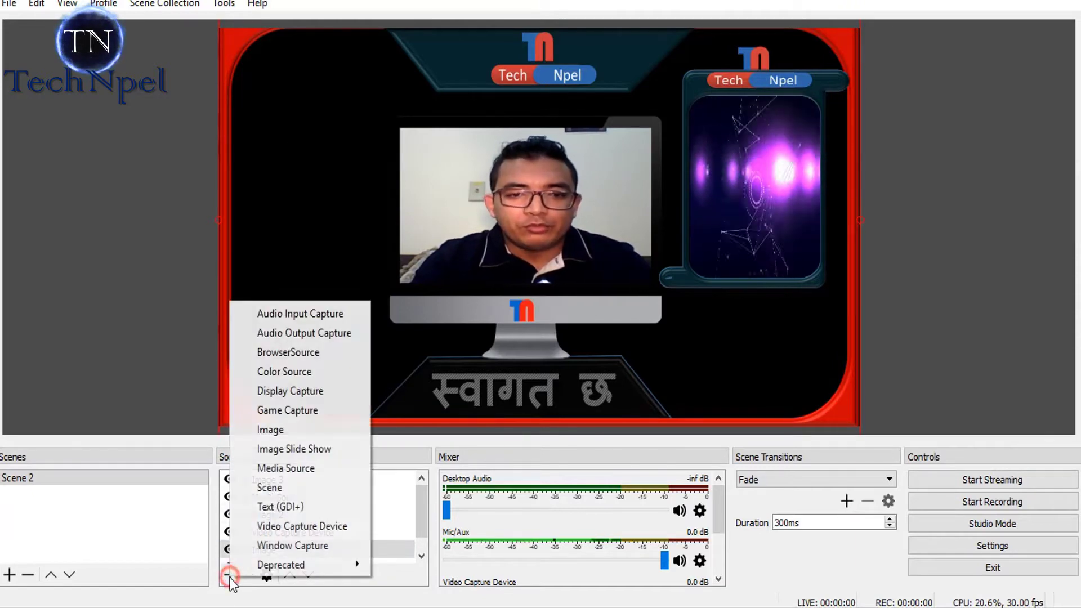
pyautogui.click(286, 430)
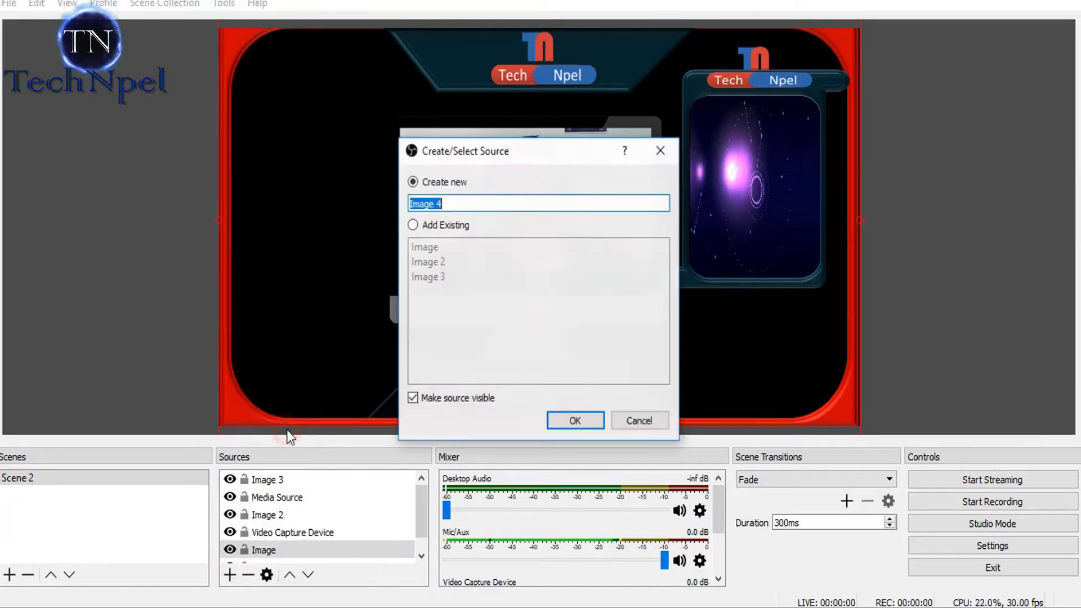
pyautogui.click(579, 430)
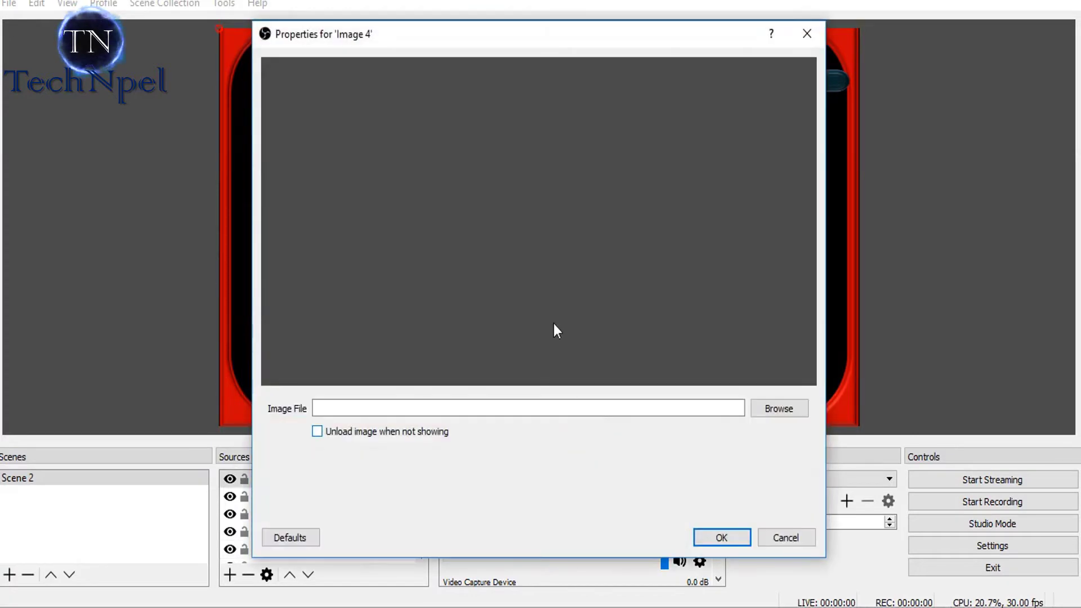
pyautogui.click(755, 407)
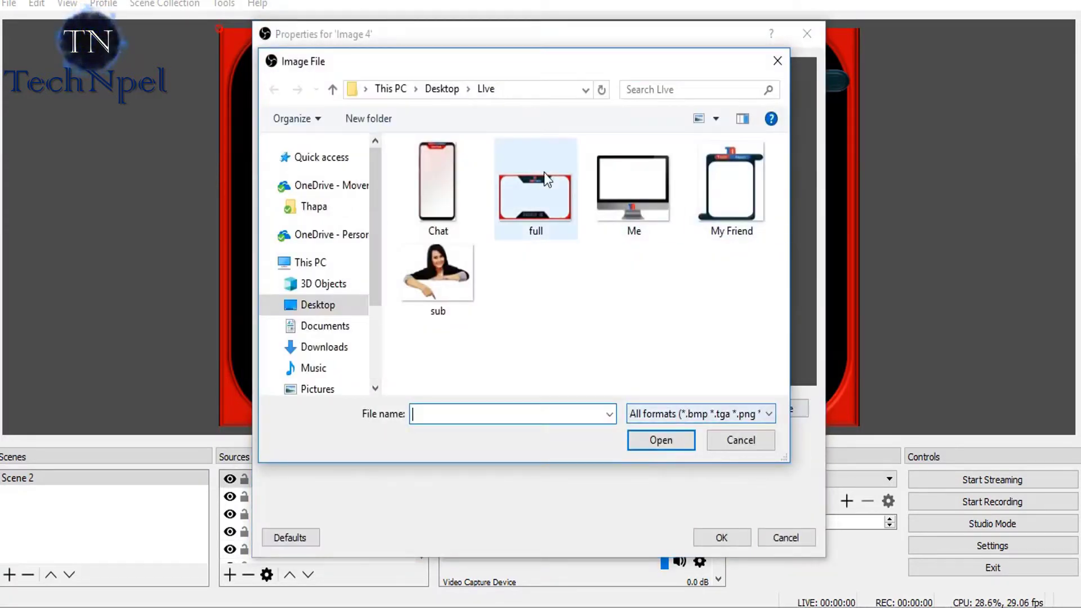
pyautogui.click(448, 169)
pyautogui.doubleClick(448, 169)
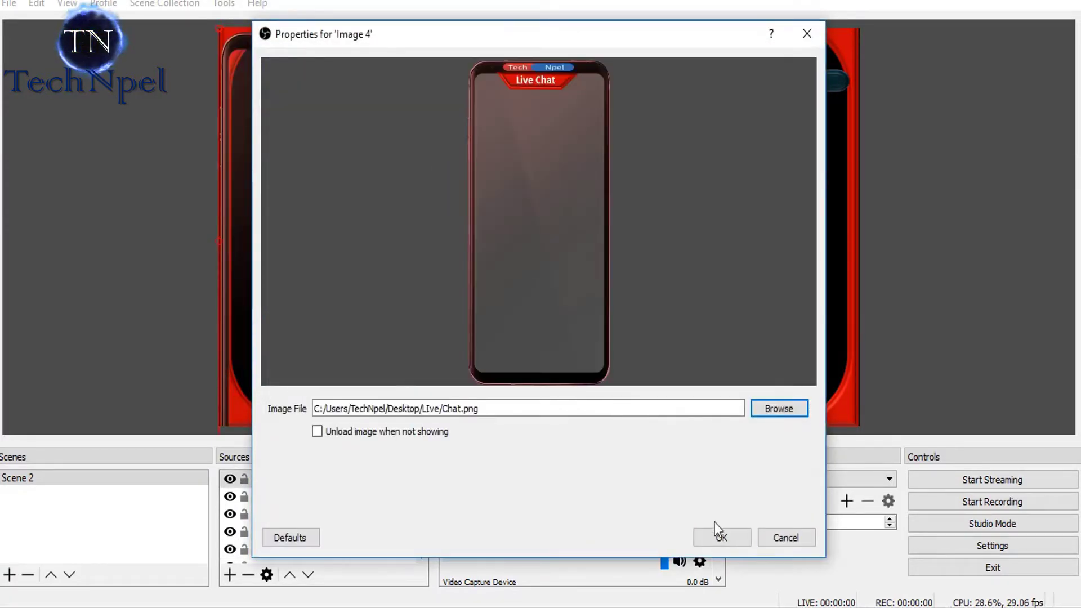
pyautogui.click(717, 539)
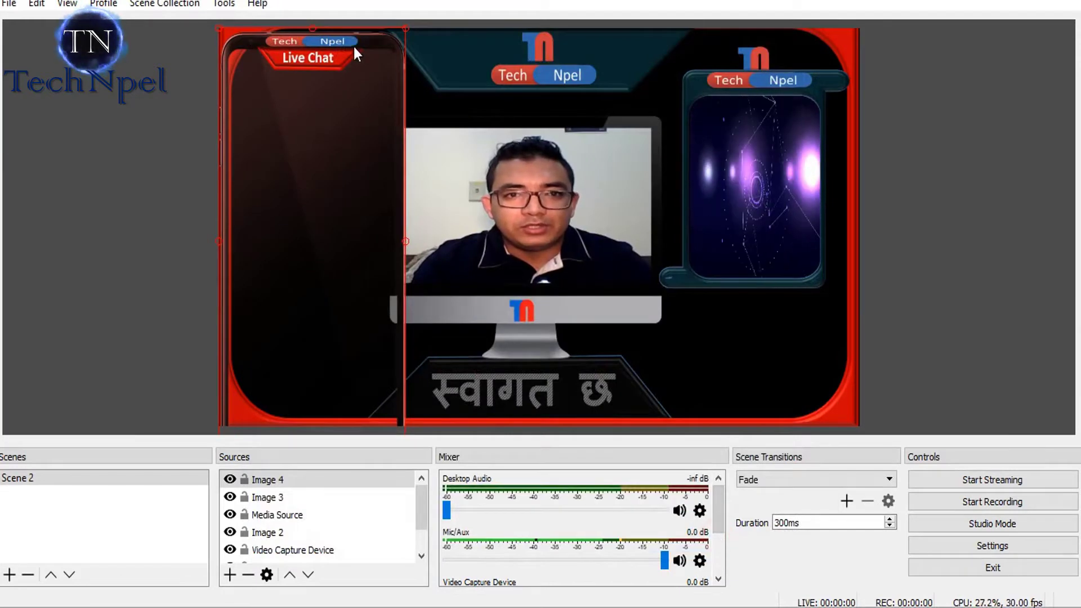
# - Shrink the Live Chat phone frame and place it to the left of the monitor graphic, inside the red border
pyautogui.moveTo(218, 29); pyautogui.dragTo(237, 87)
pyautogui.moveTo(306, 211); pyautogui.dragTo(315, 172)
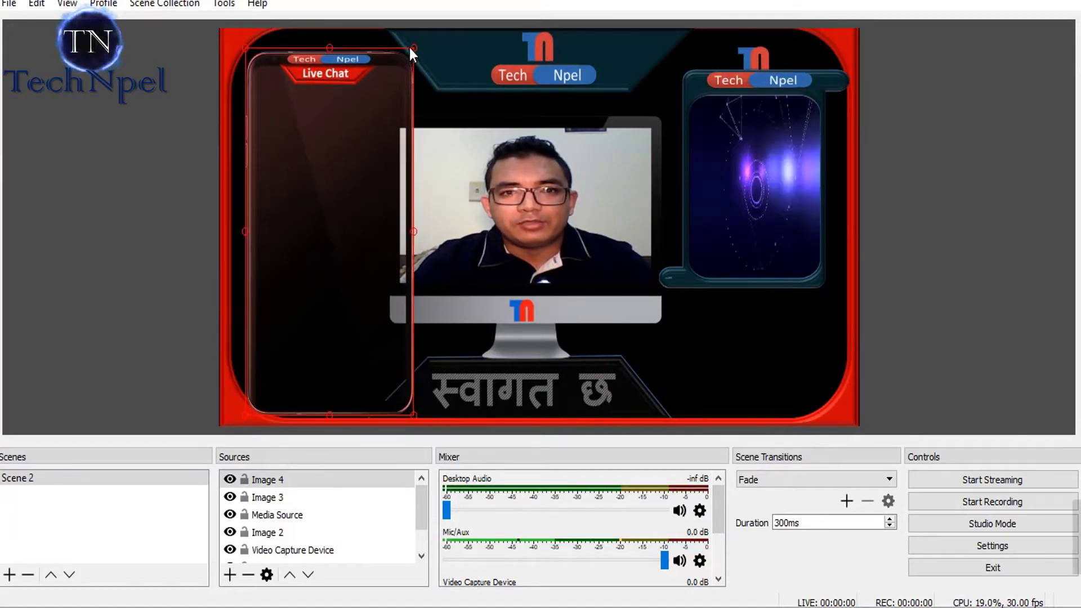
pyautogui.moveTo(413, 48); pyautogui.dragTo(392, 93)
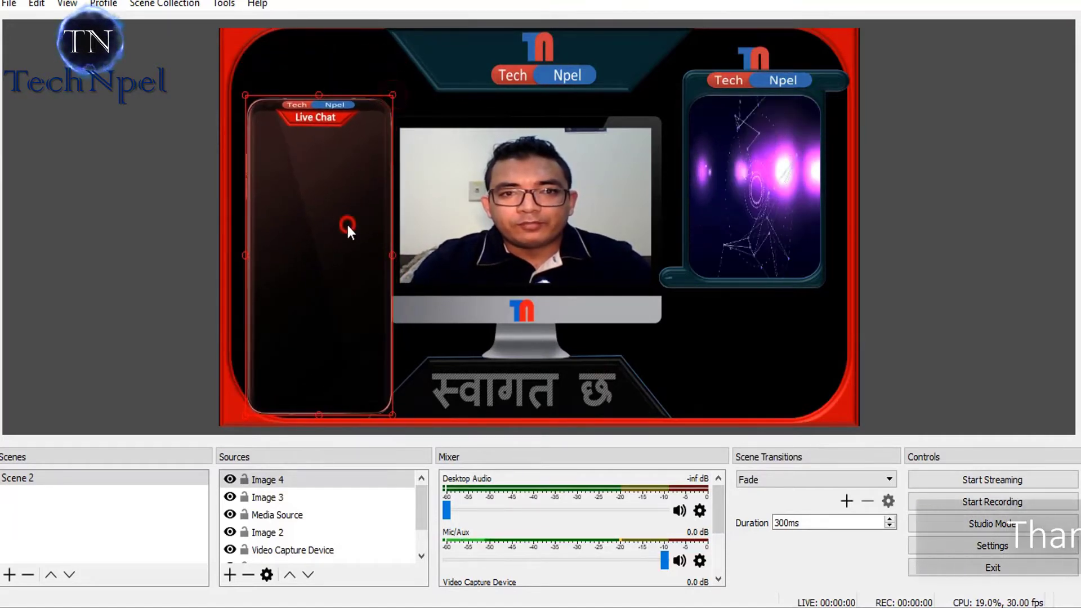
pyautogui.moveTo(346, 222); pyautogui.dragTo(343, 194)
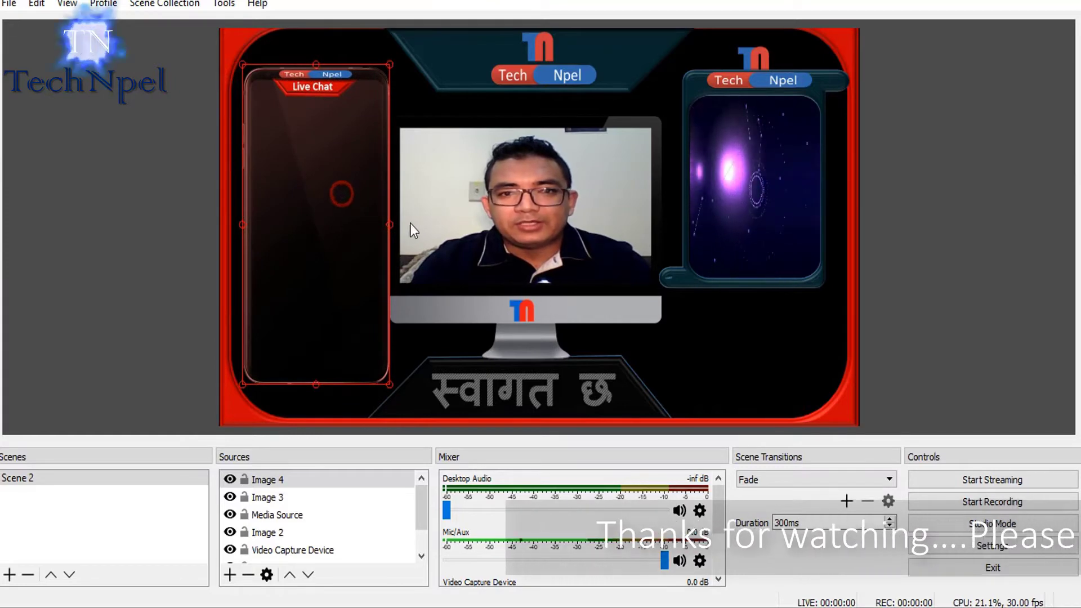
pyautogui.click(426, 228)
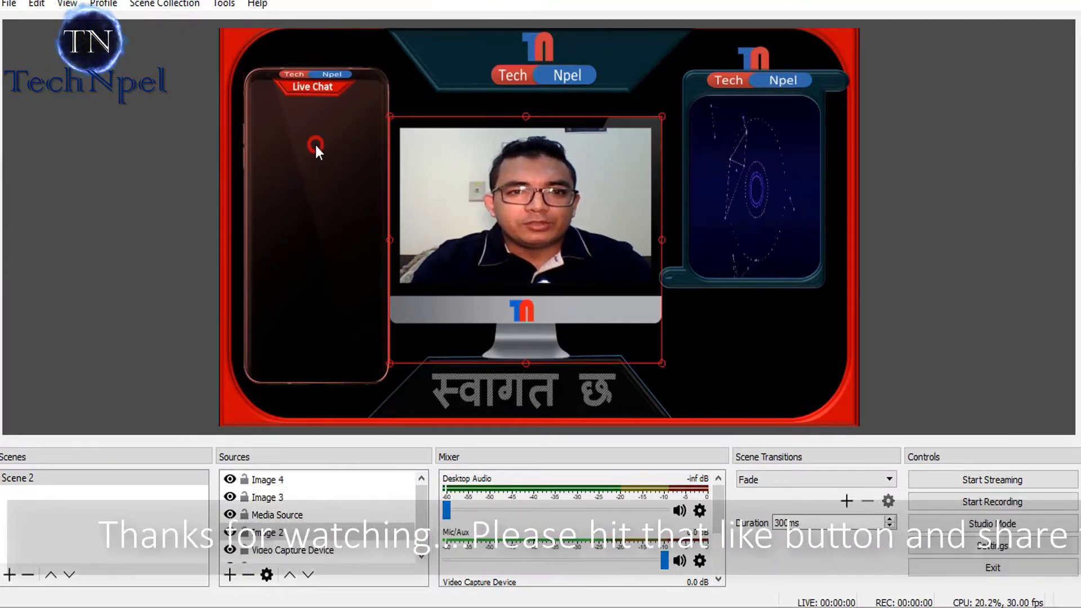
pyautogui.moveTo(315, 143); pyautogui.dragTo(312, 146)
pyautogui.click(670, 337)
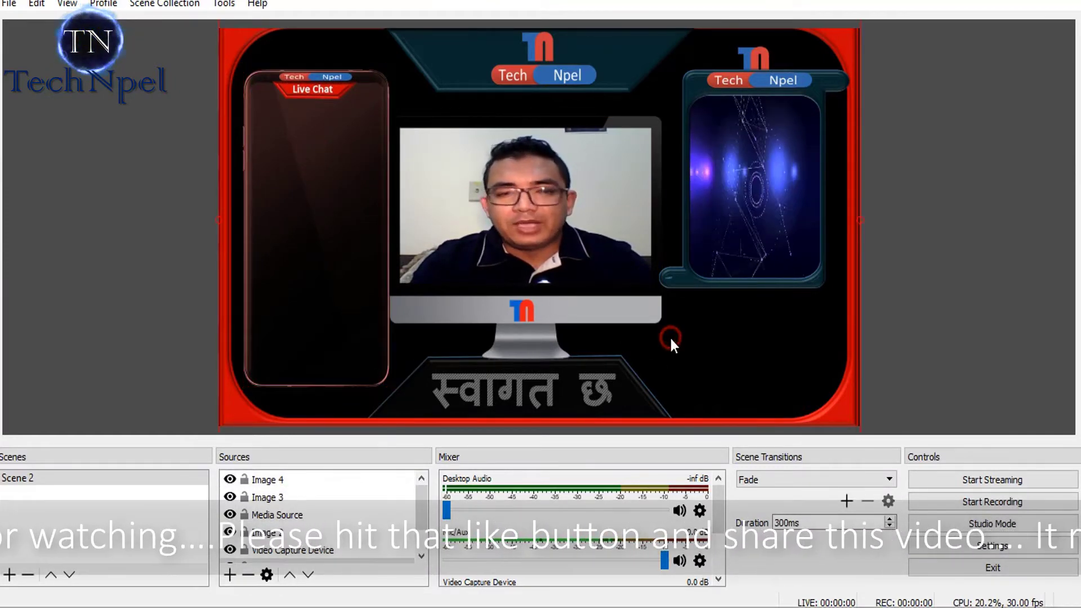
pyautogui.click(307, 242)
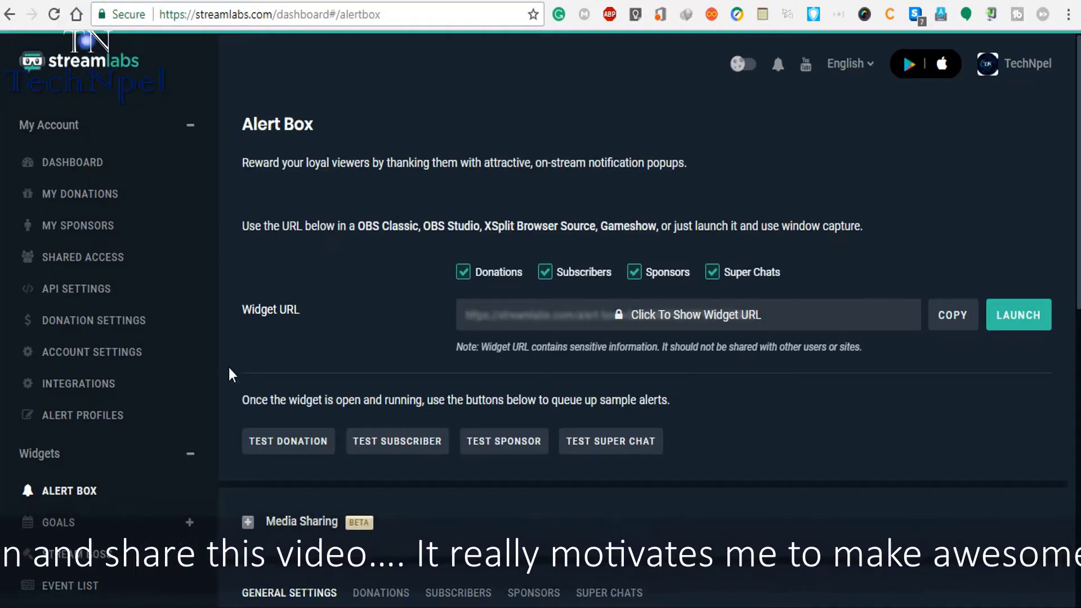
# - Switch to the Streamlabs dashboard in the browser, open the Chat Box widget page and copy its widget URL
pyautogui.scroll(-5, 197, 417)
pyautogui.scroll(-1, 157, 461)
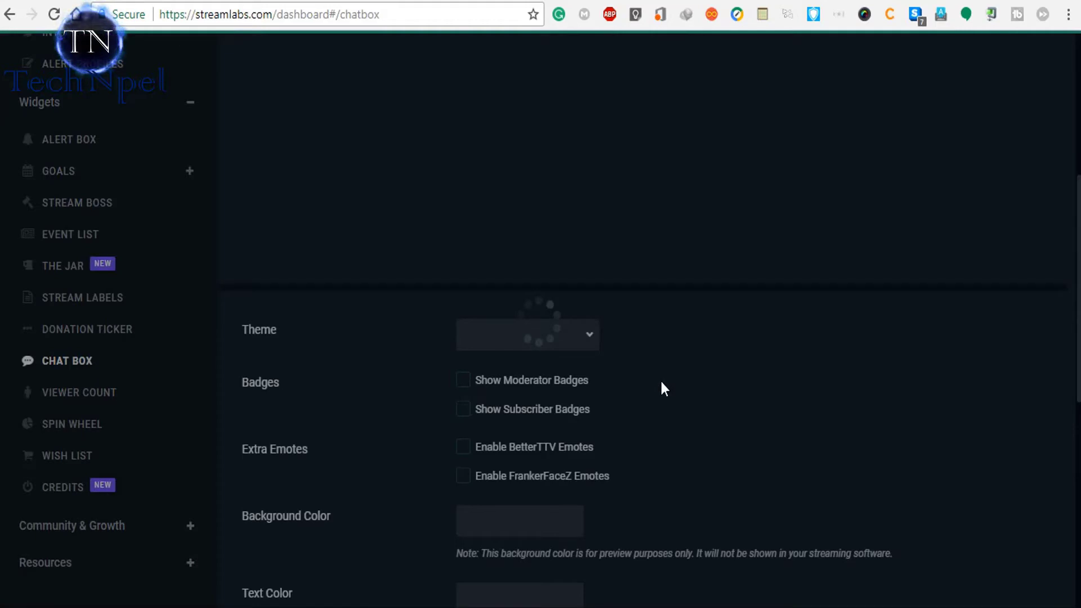
pyautogui.scroll(-2, 641, 337)
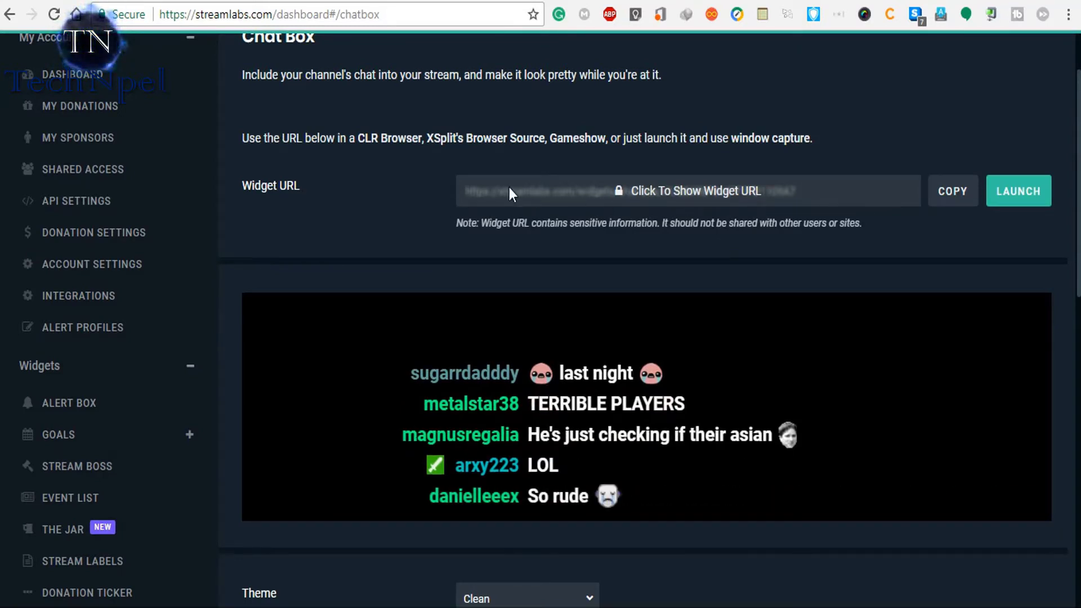
pyautogui.click(964, 198)
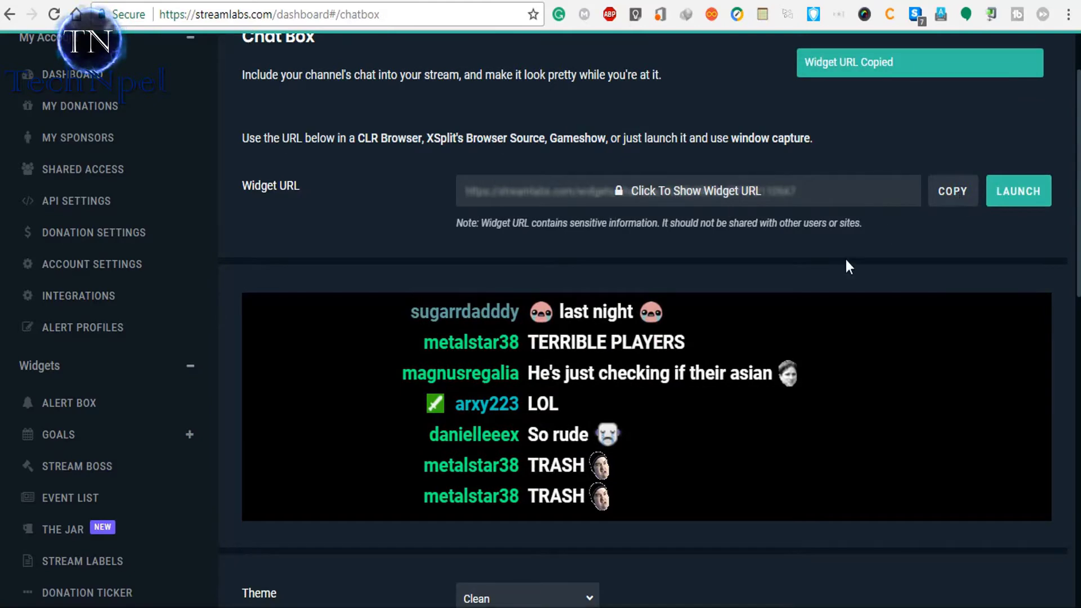
# - Try the Boxed, Twitch, Old School and Chunky themes one after another in the chat box preview
pyautogui.scroll(-2, 612, 352)
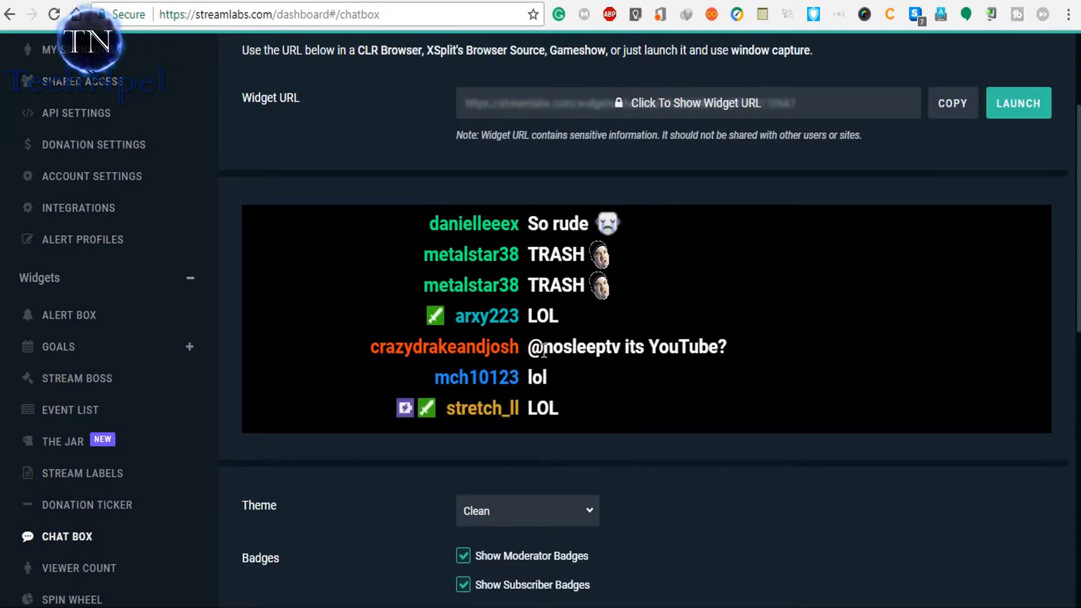
pyautogui.scroll(-2, 425, 355)
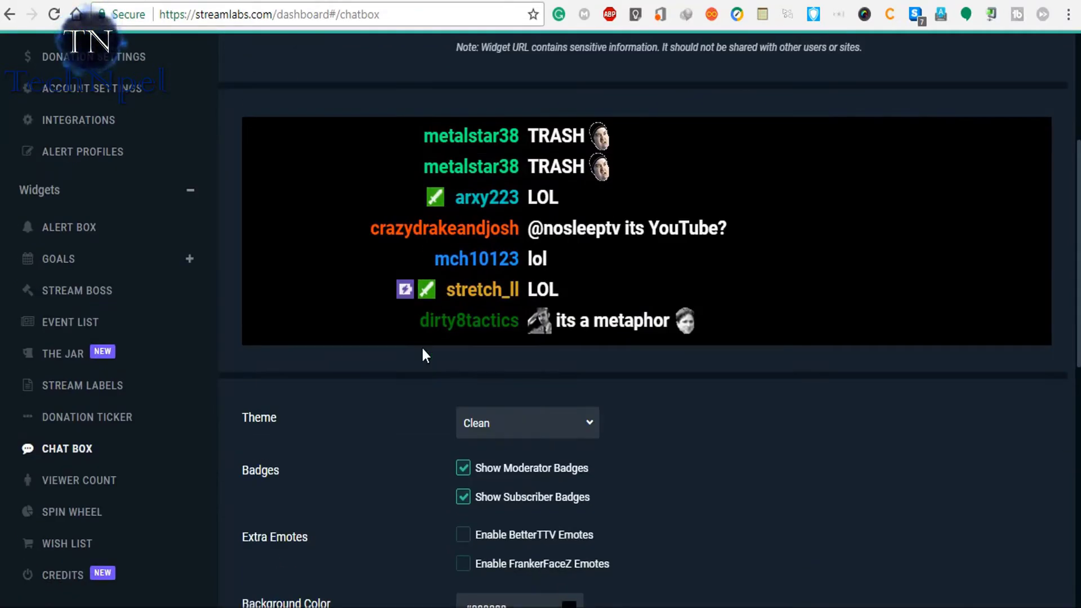
pyautogui.scroll(-2, 425, 355)
pyautogui.click(579, 335)
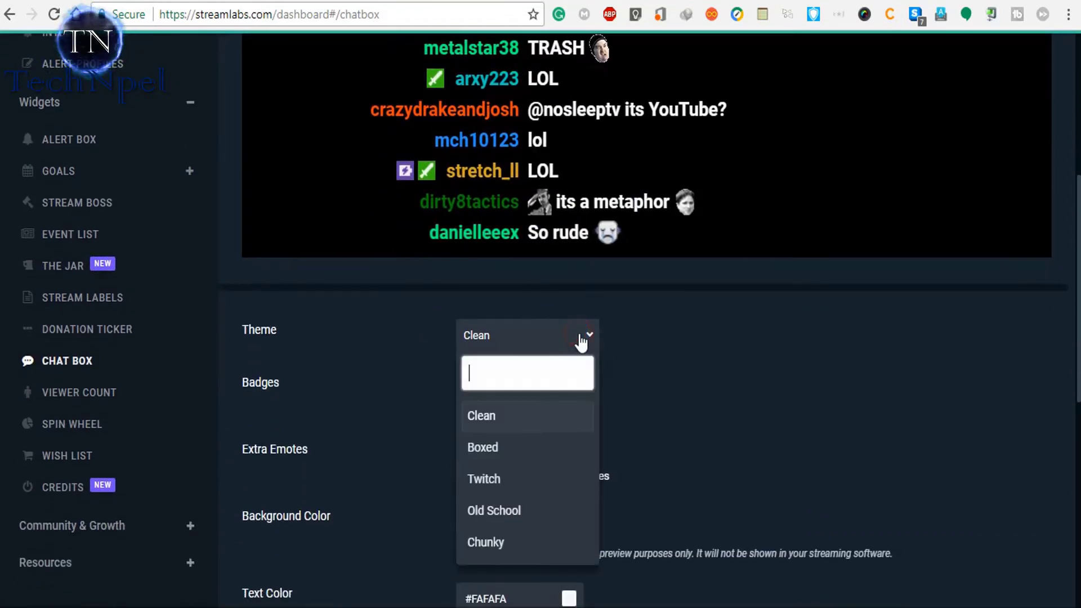
pyautogui.click(486, 448)
pyautogui.scroll(2, 515, 427)
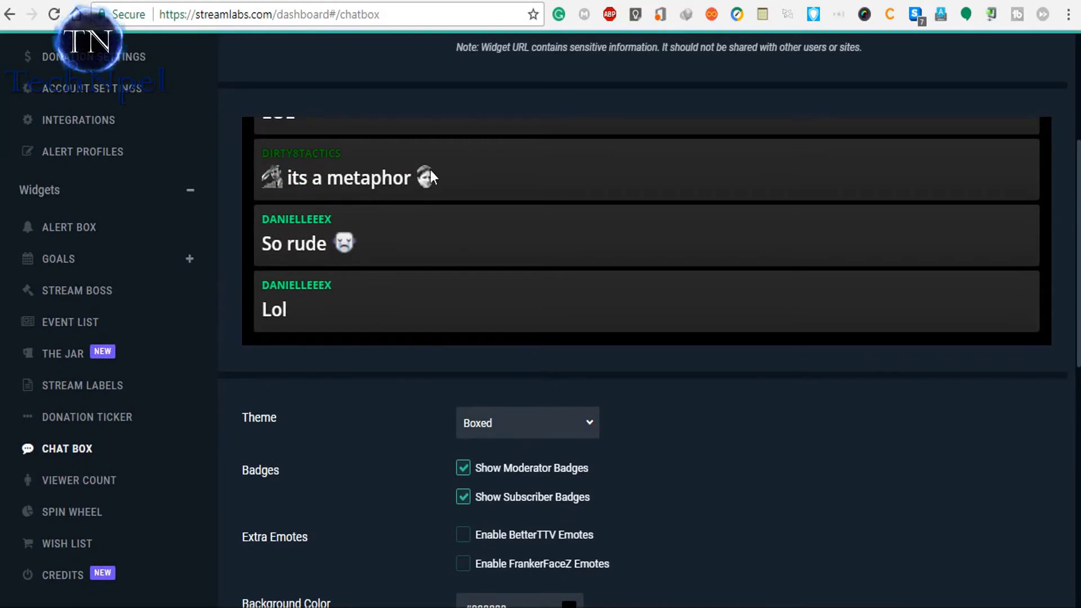
pyautogui.click(588, 427)
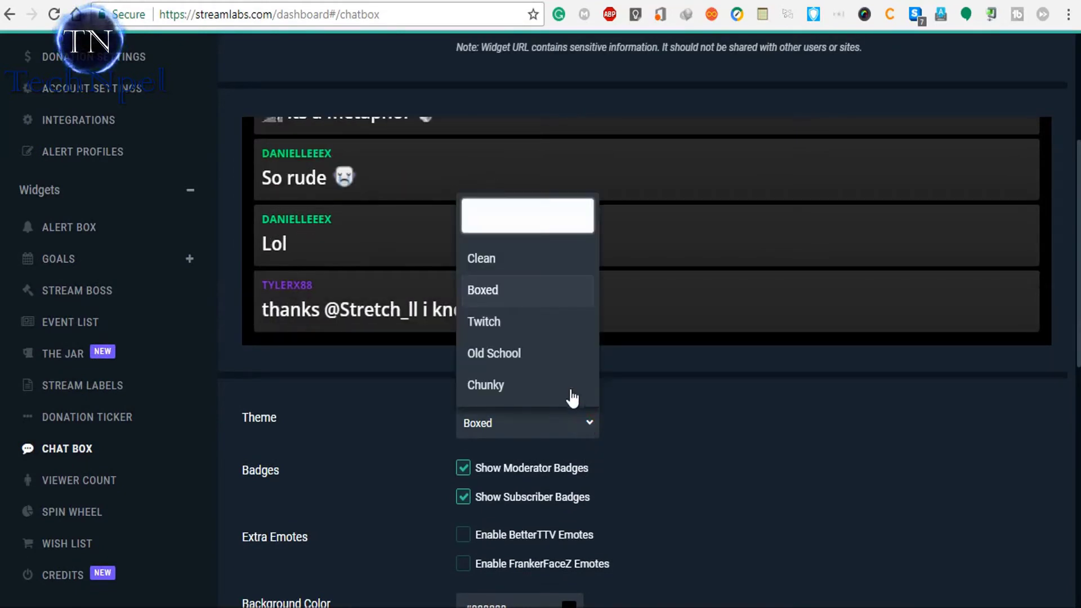
pyautogui.click(507, 325)
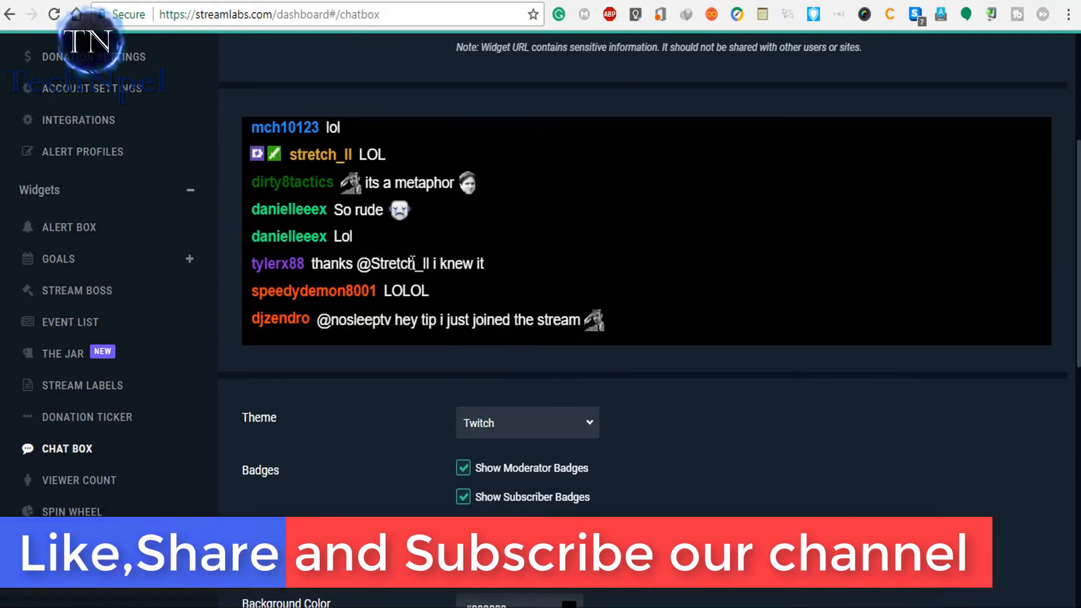
pyautogui.click(578, 422)
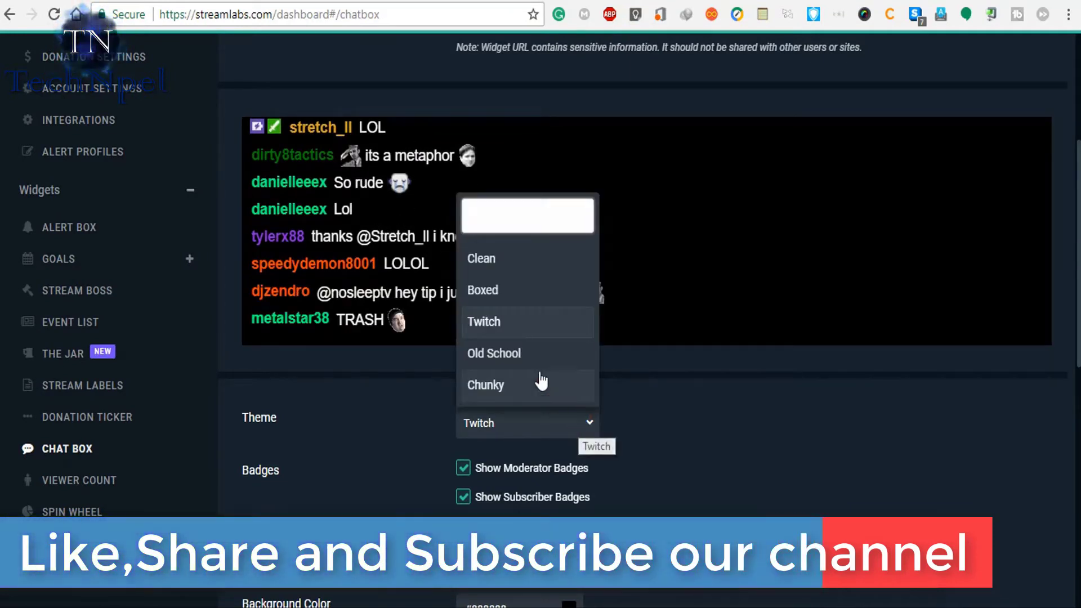
pyautogui.click(533, 358)
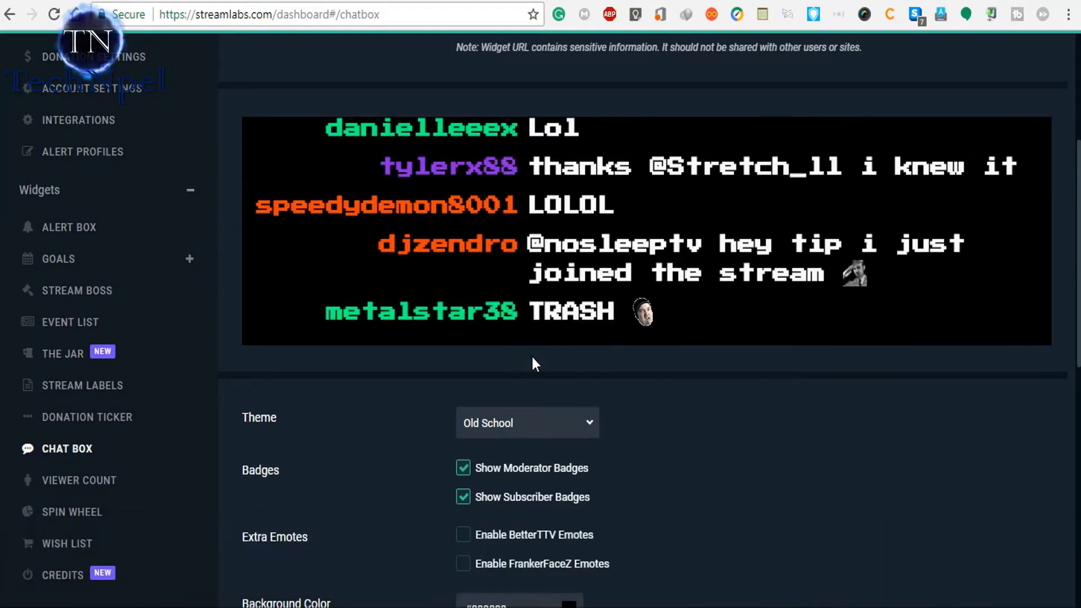
pyautogui.click(582, 422)
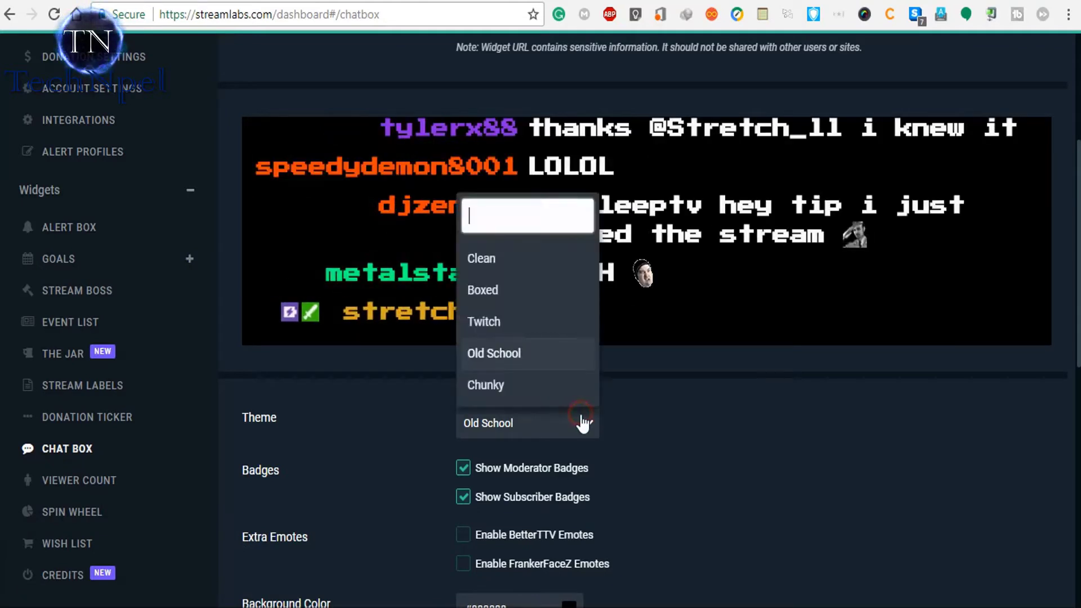
pyautogui.click(521, 390)
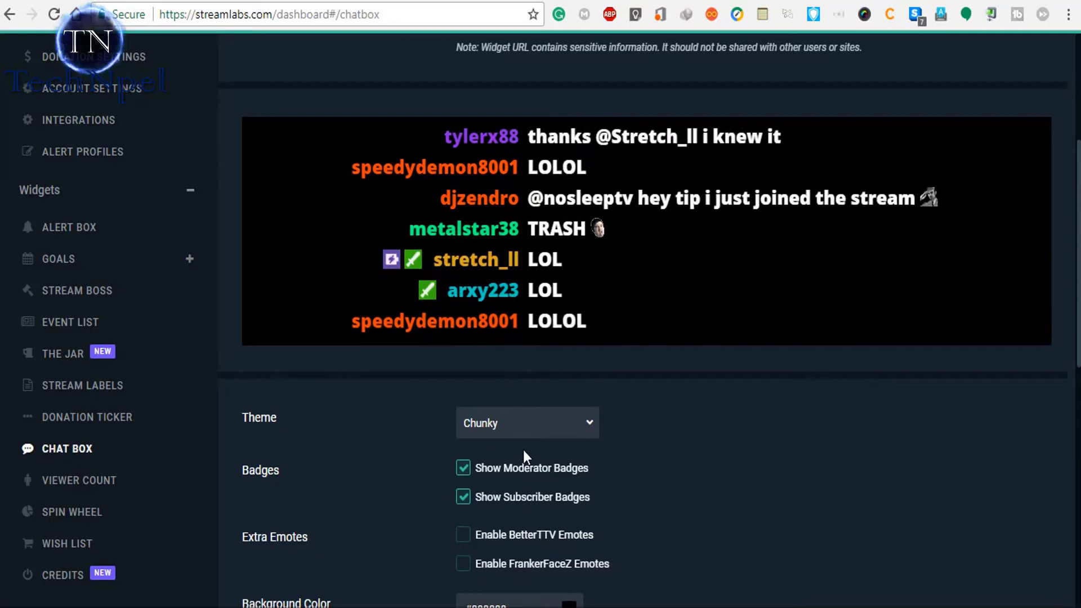
# - Examine the remaining chat box settings, from badges, emotes and colors to font size, message hiding and muted chatters
pyautogui.scroll(-2, 522, 450)
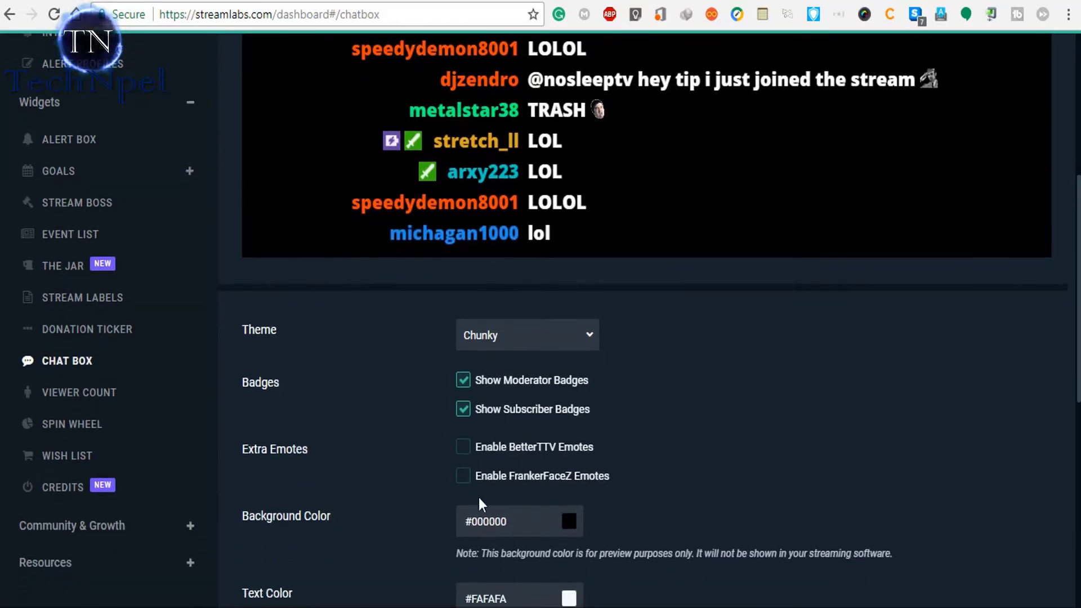
pyautogui.scroll(-2, 616, 510)
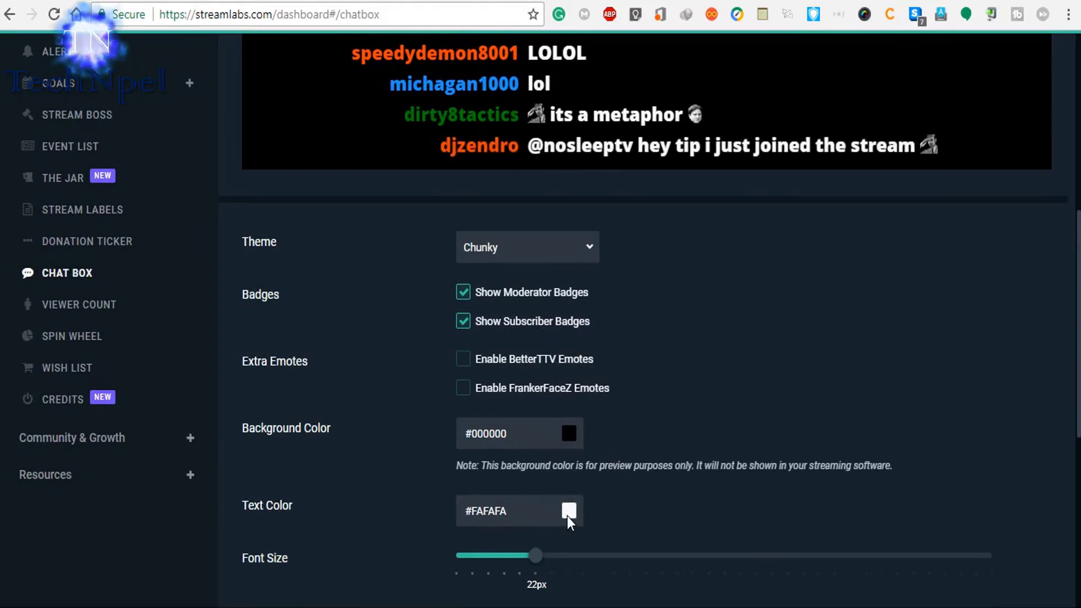
pyautogui.scroll(-4, 569, 523)
pyautogui.scroll(-6, 569, 522)
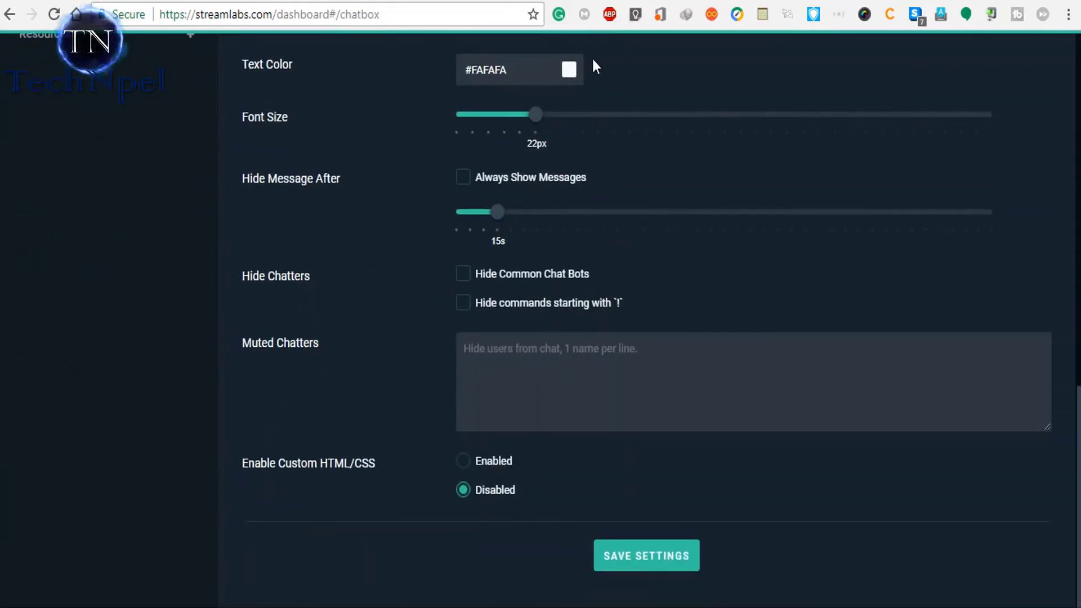
pyautogui.scroll(20, 634, 512)
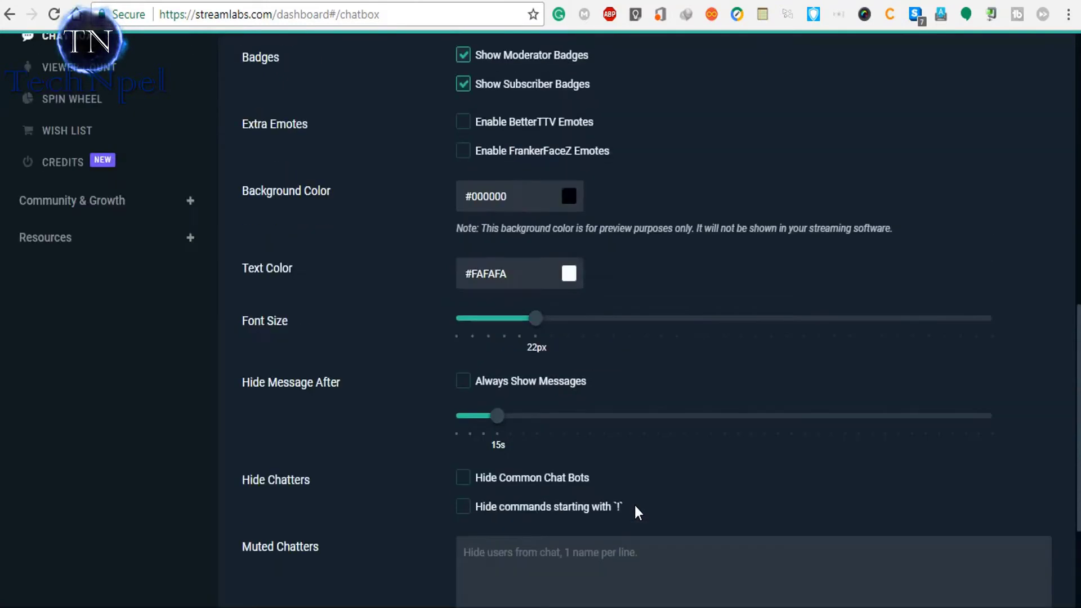
pyautogui.scroll(-8, 634, 504)
pyautogui.scroll(-1, 636, 506)
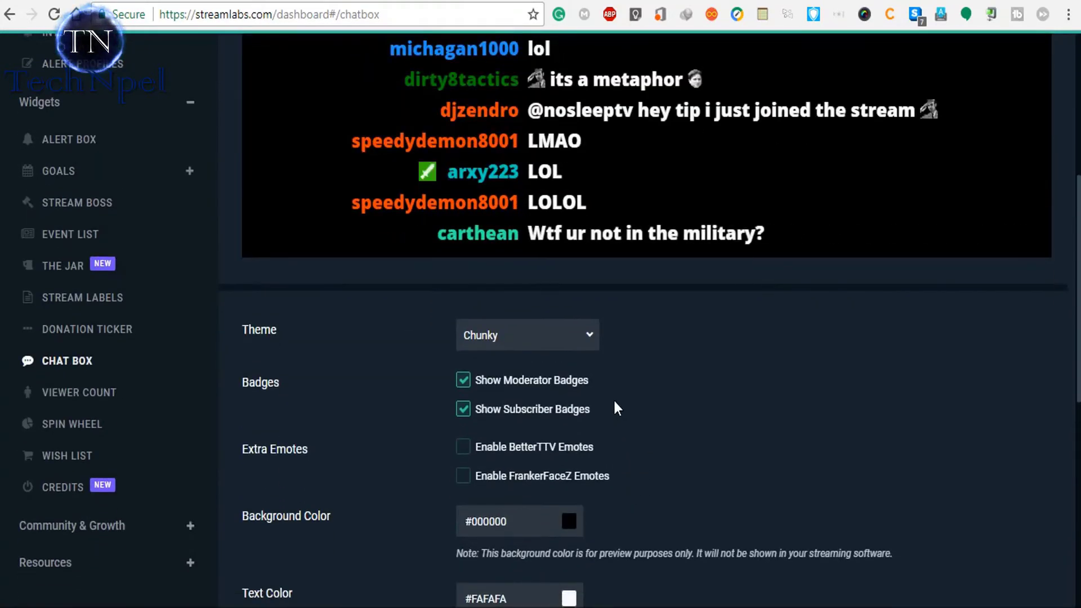
# - Set the chat box theme to Twitch and save the settings
pyautogui.click(592, 334)
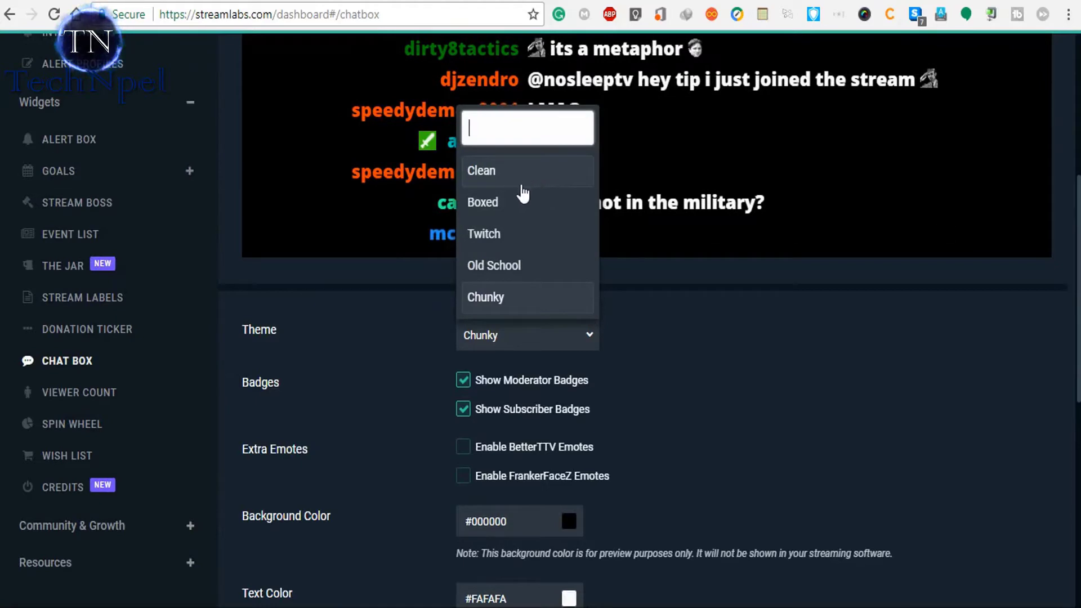
pyautogui.click(507, 235)
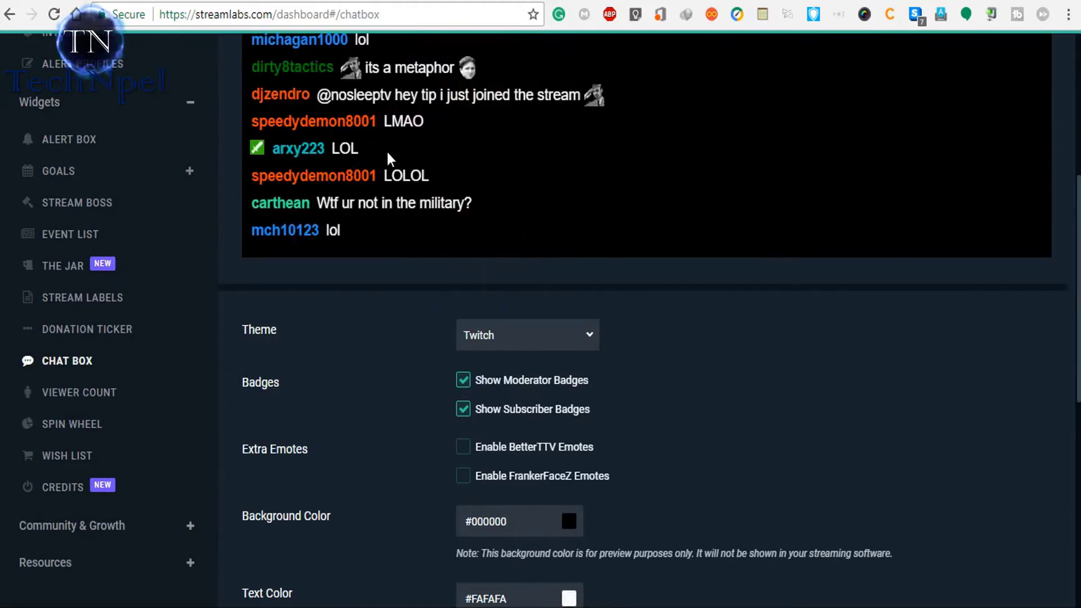
pyautogui.scroll(-10, 629, 443)
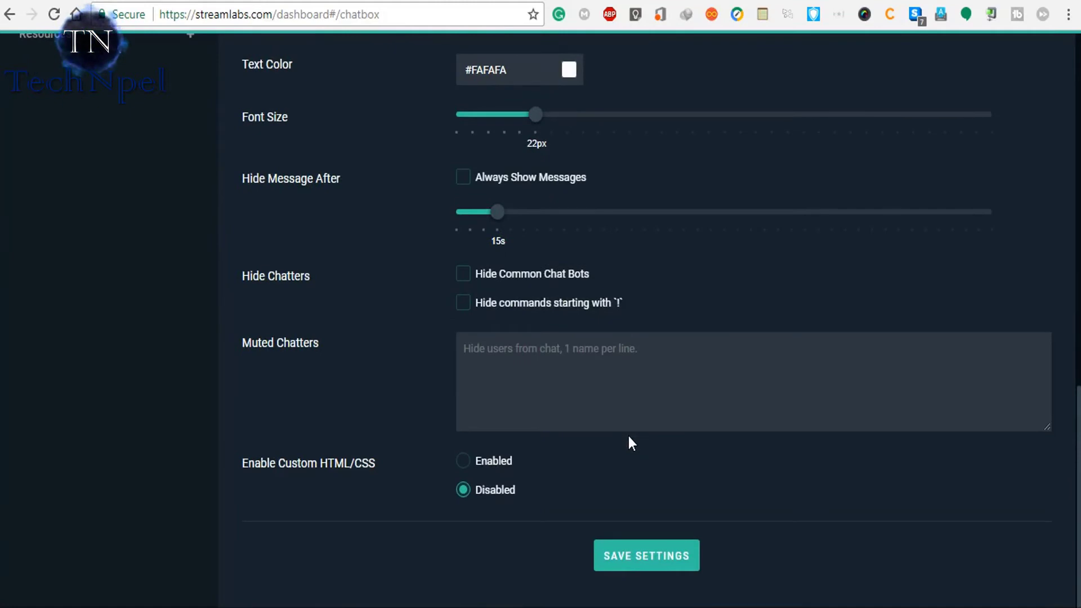
pyautogui.click(653, 556)
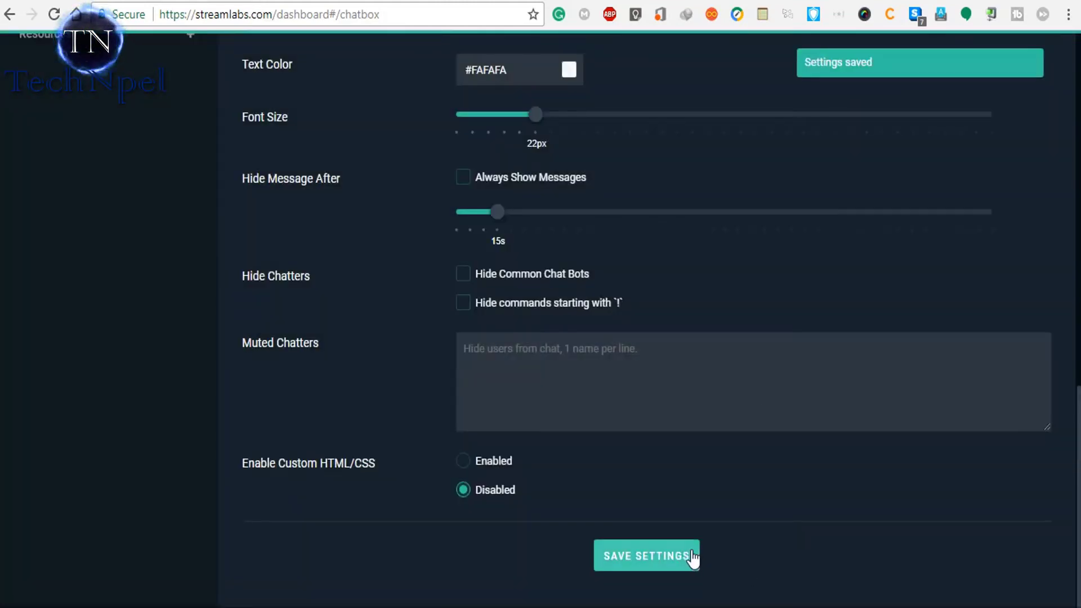
# - Copy the Chat Box widget URL again from the head of the page
pyautogui.scroll(14, 708, 457)
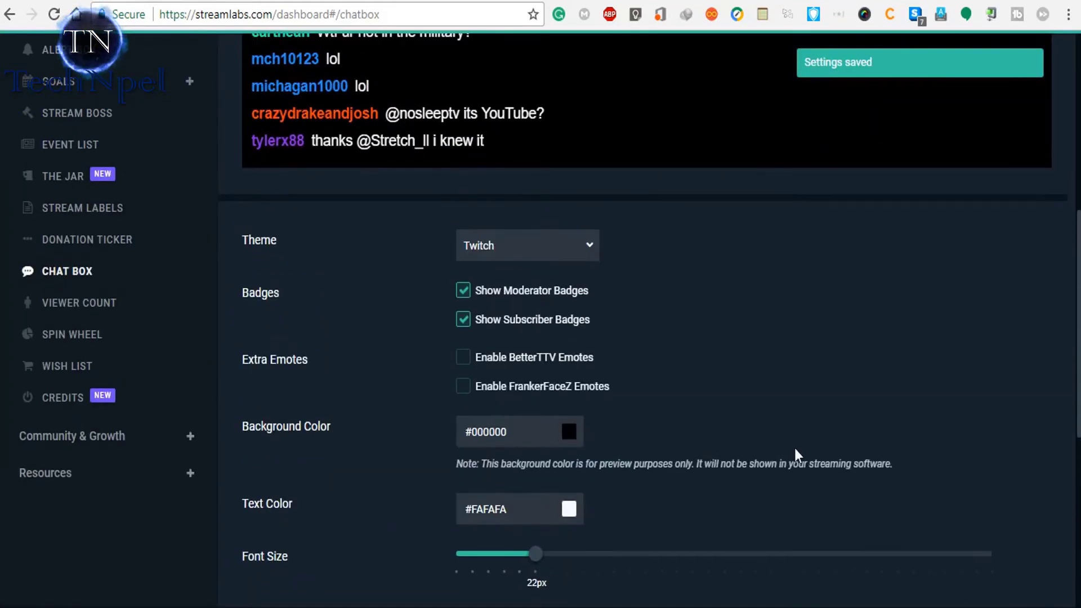
pyautogui.scroll(2, 802, 442)
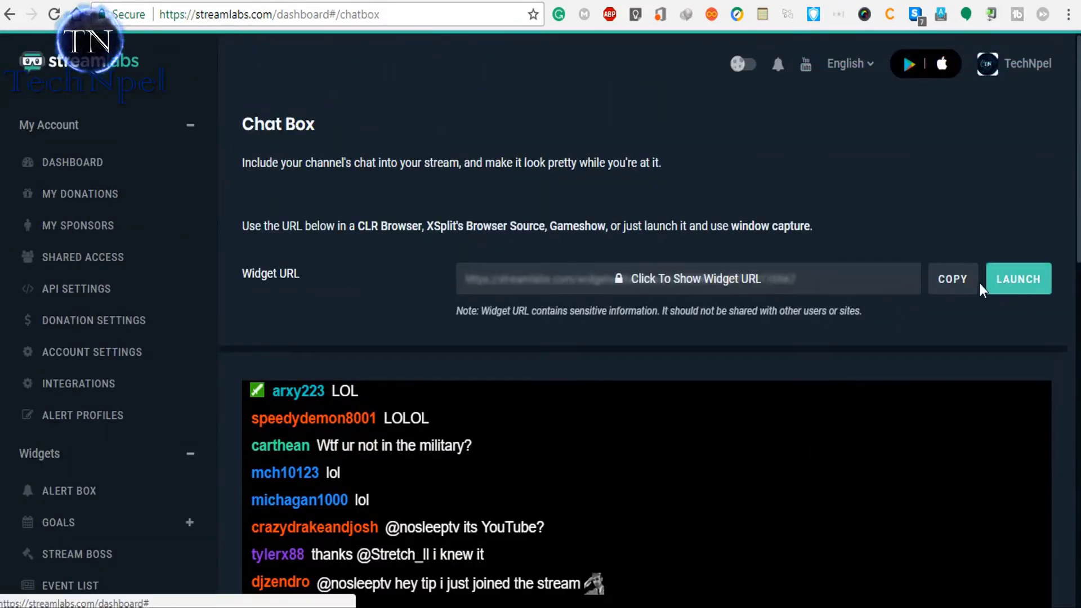
pyautogui.click(964, 281)
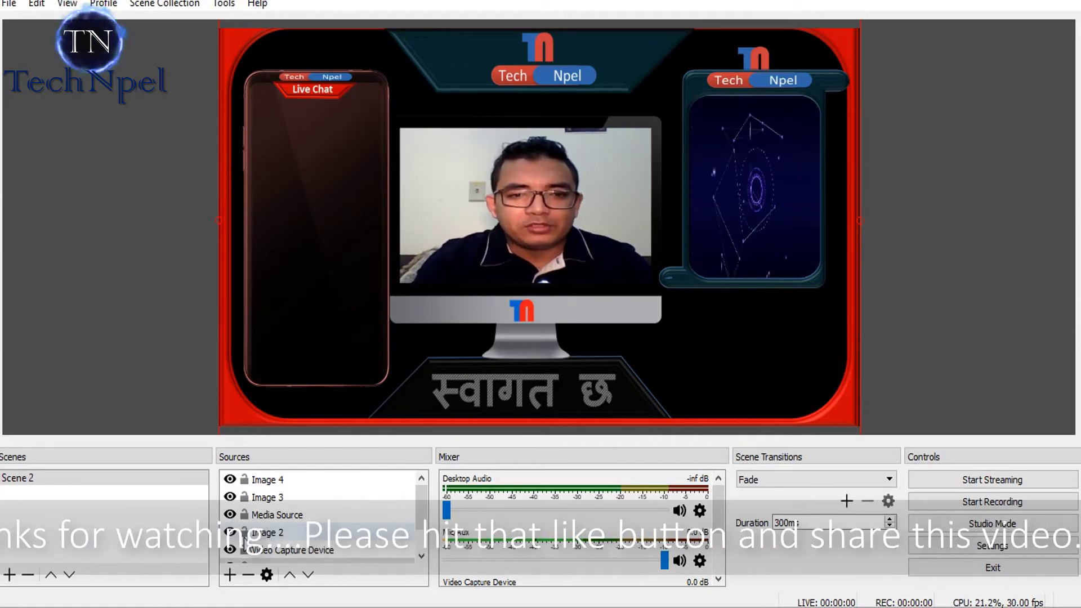
# - Add a new browser source named BrowserSource1 to the scene
pyautogui.click(229, 573)
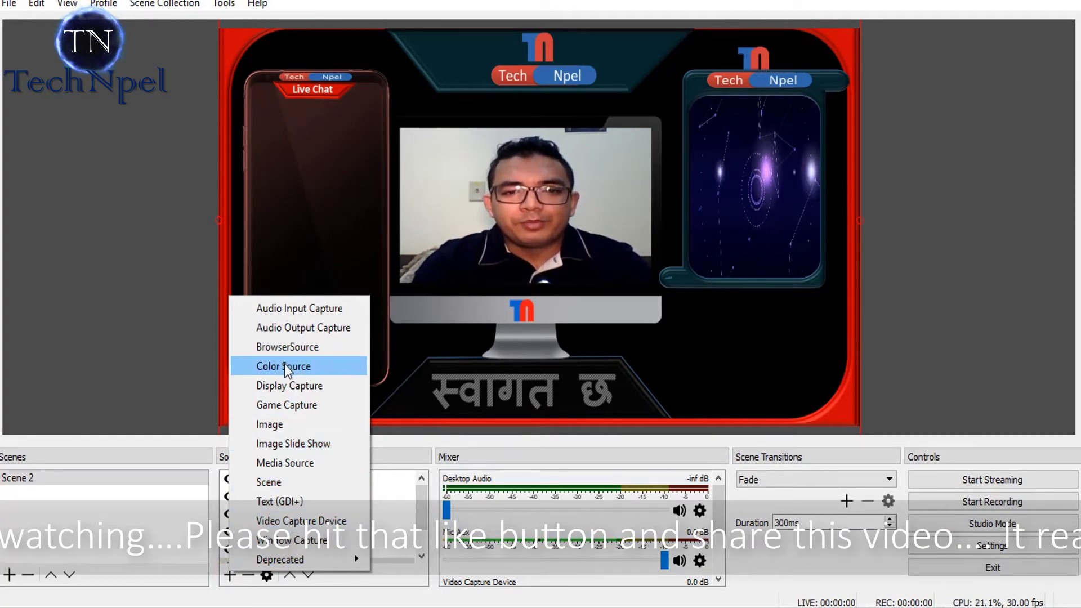
pyautogui.click(292, 346)
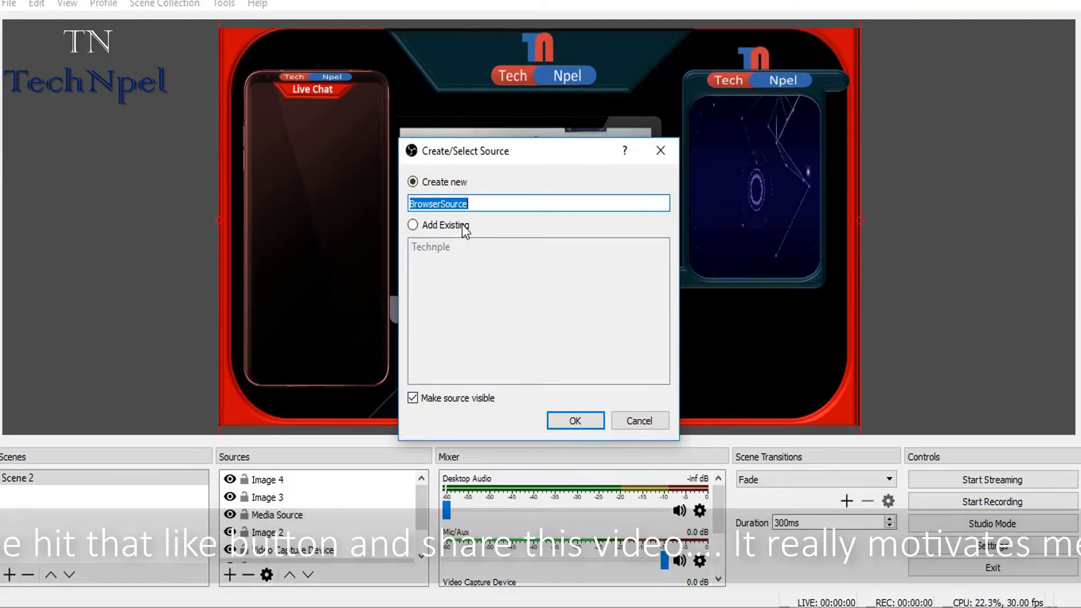
pyautogui.click(487, 204)
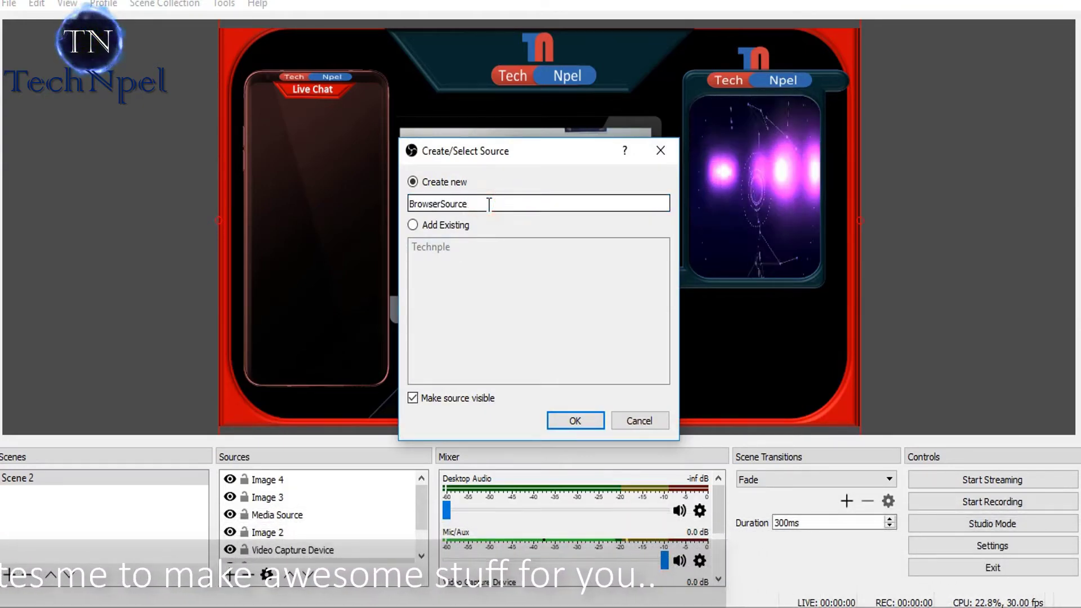
pyautogui.write('1')
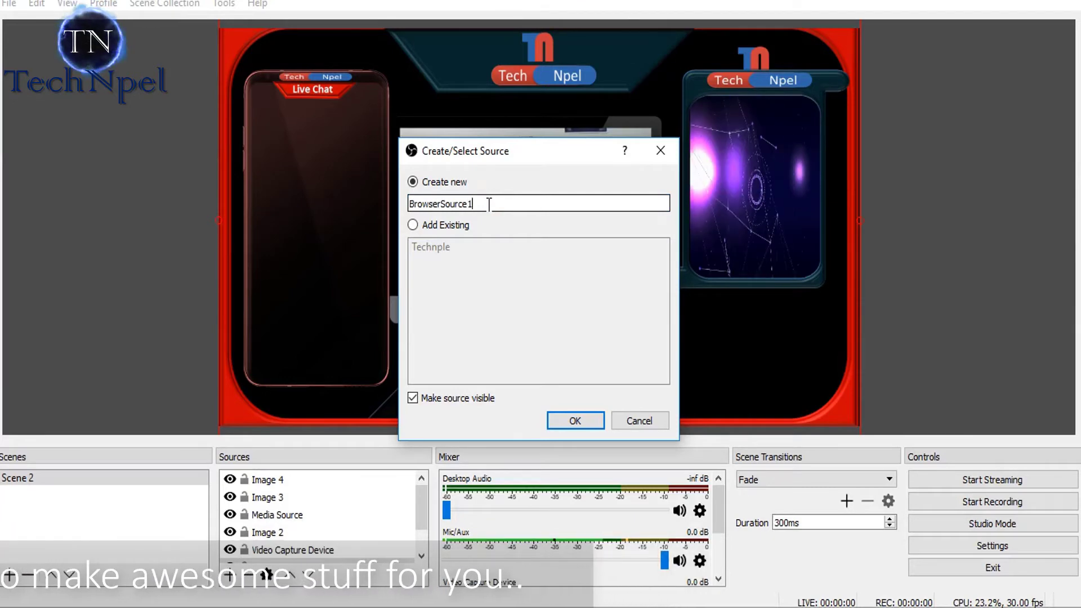
pyautogui.click(575, 421)
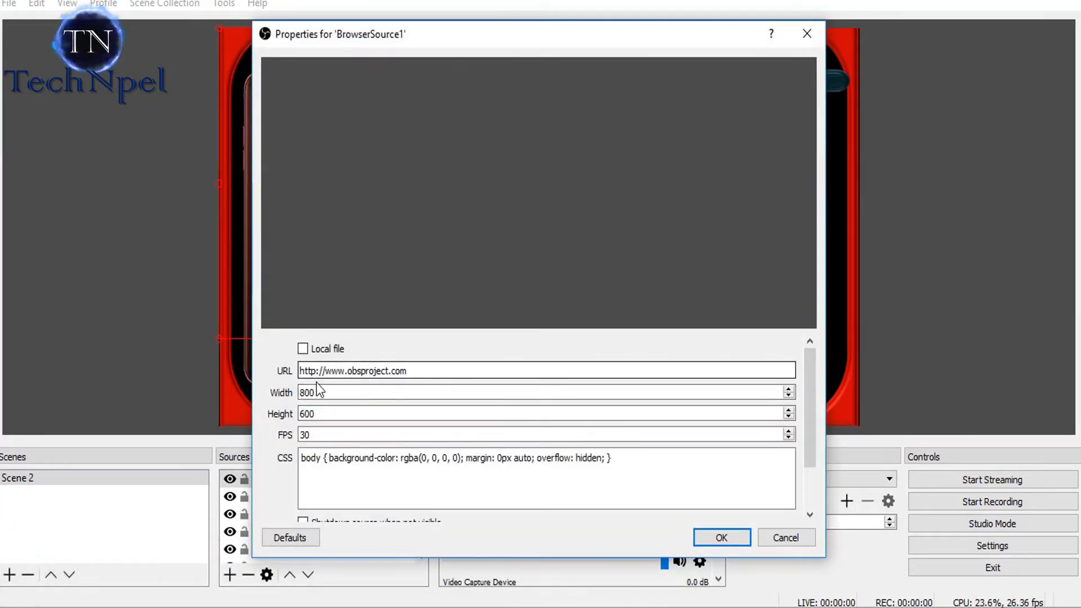
# - Replace BrowserSource1's default URL with the copied Chat Box widget URL, set its FPS to 29 and accept the properties
pyautogui.moveTo(410, 374); pyautogui.dragTo(288, 375)
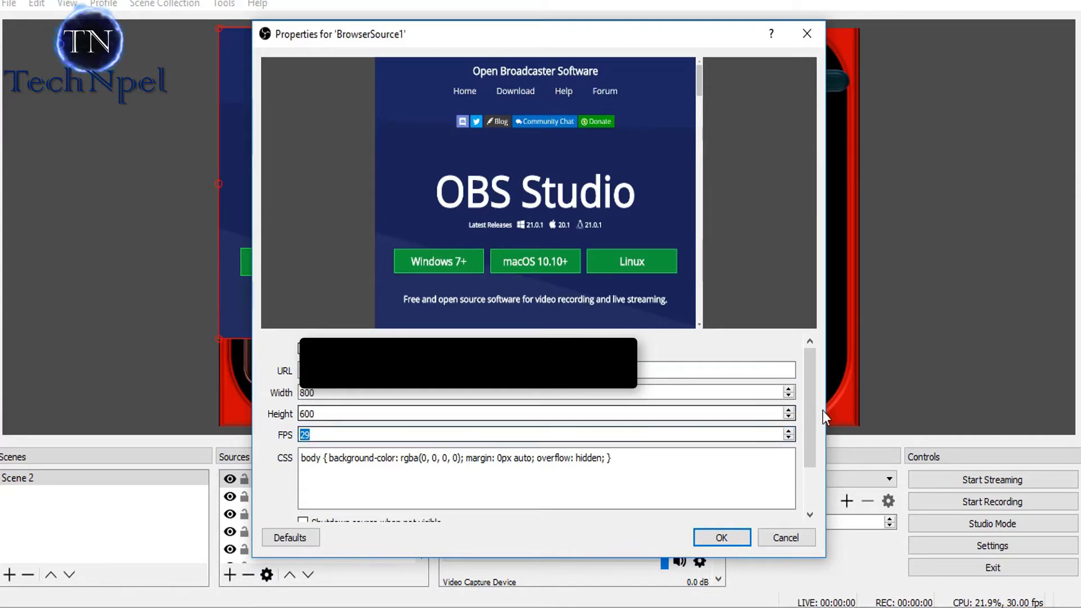
pyautogui.moveTo(817, 418); pyautogui.dragTo(813, 471)
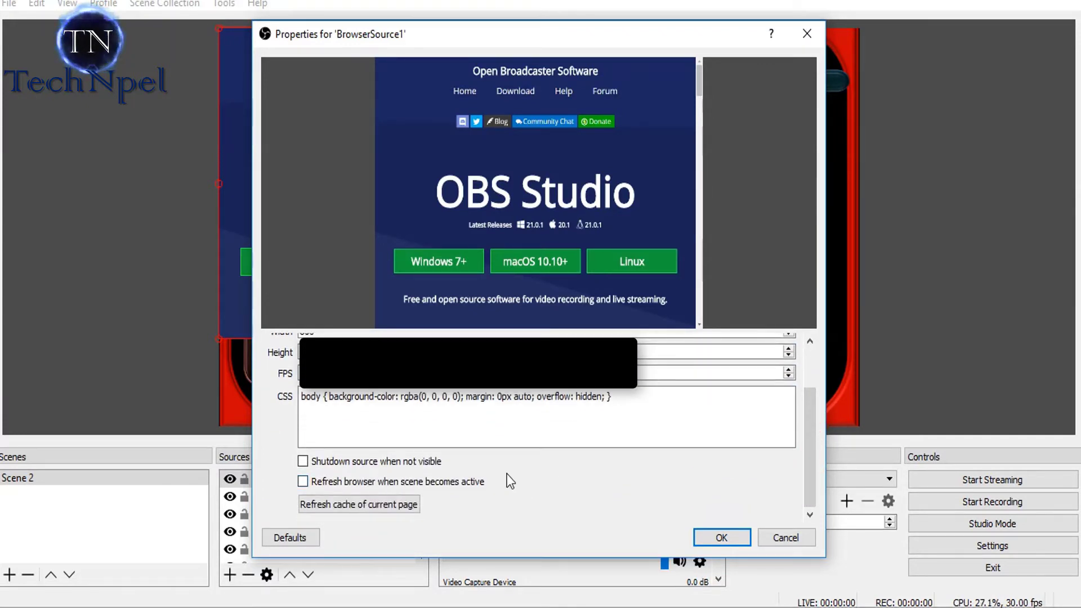
pyautogui.click(720, 538)
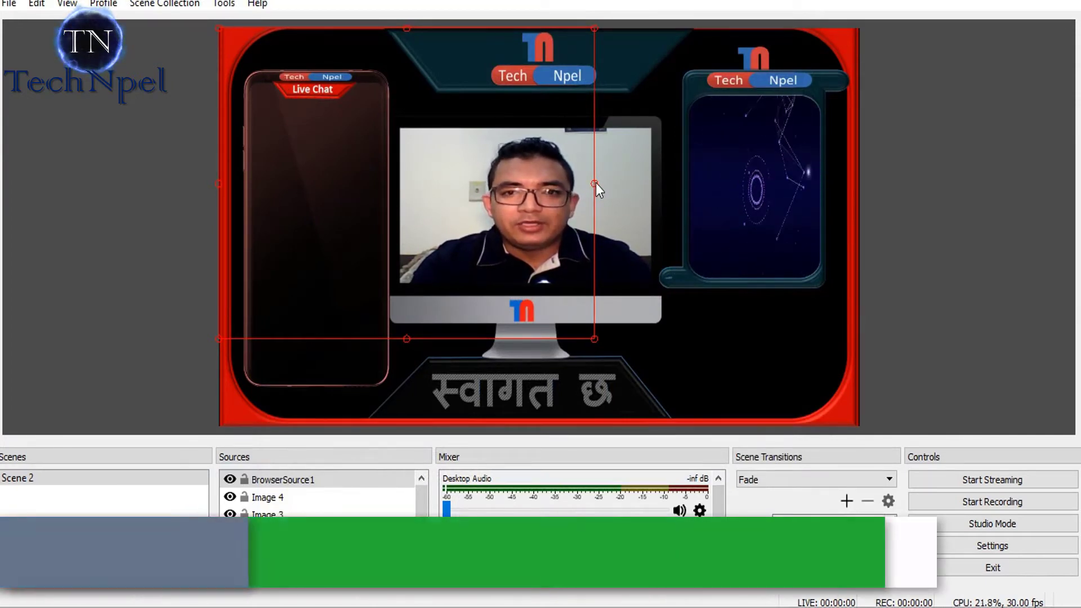
# - Resize and position the browser source so that it fits inside the Live Chat phone frame
pyautogui.moveTo(595, 184); pyautogui.dragTo(388, 215)
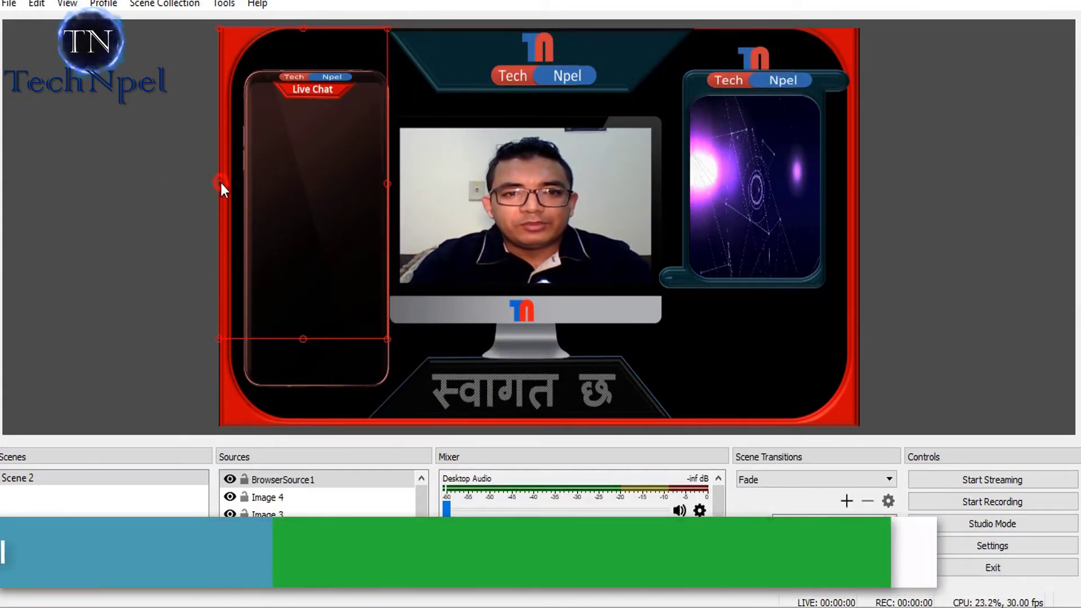
pyautogui.moveTo(221, 183); pyautogui.dragTo(248, 205)
pyautogui.moveTo(325, 46); pyautogui.dragTo(325, 103)
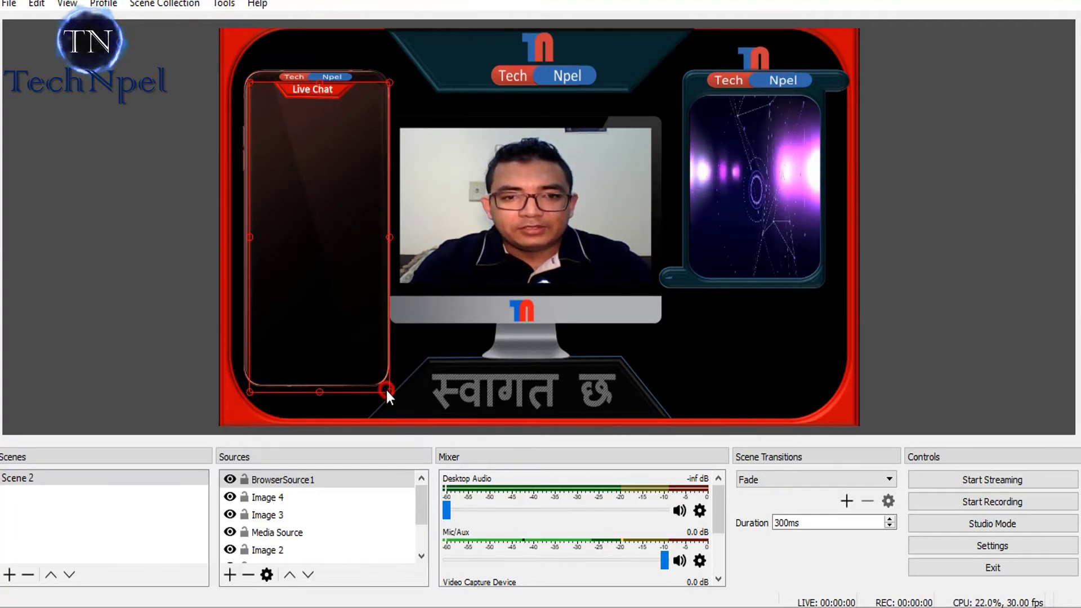
pyautogui.moveTo(386, 390); pyautogui.dragTo(387, 381)
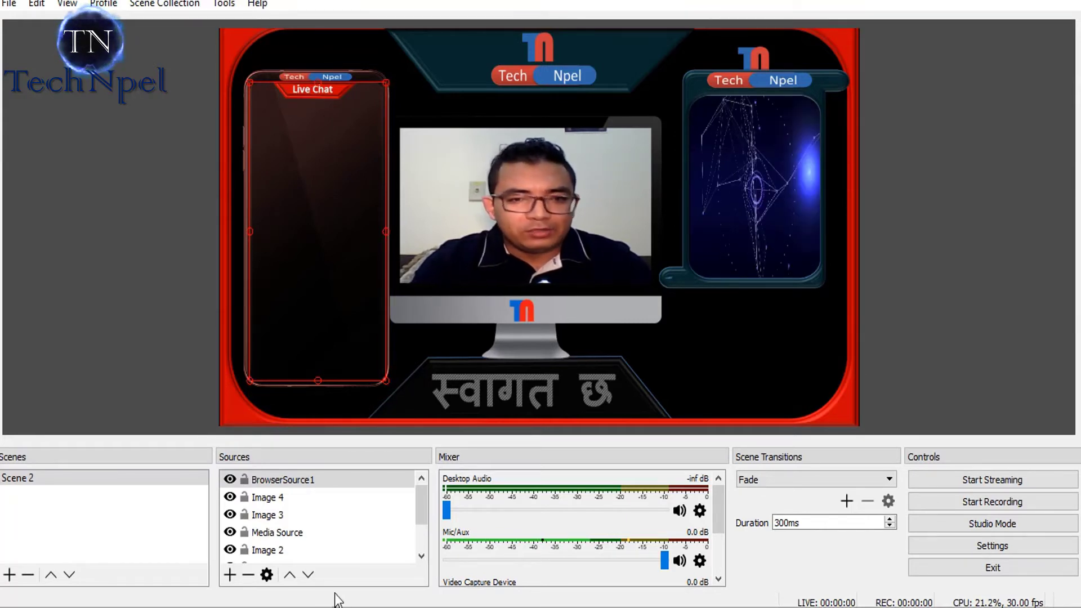
# - Move Image 4, the Live Chat frame, above BrowserSource1 in the source order
pyautogui.click(275, 517)
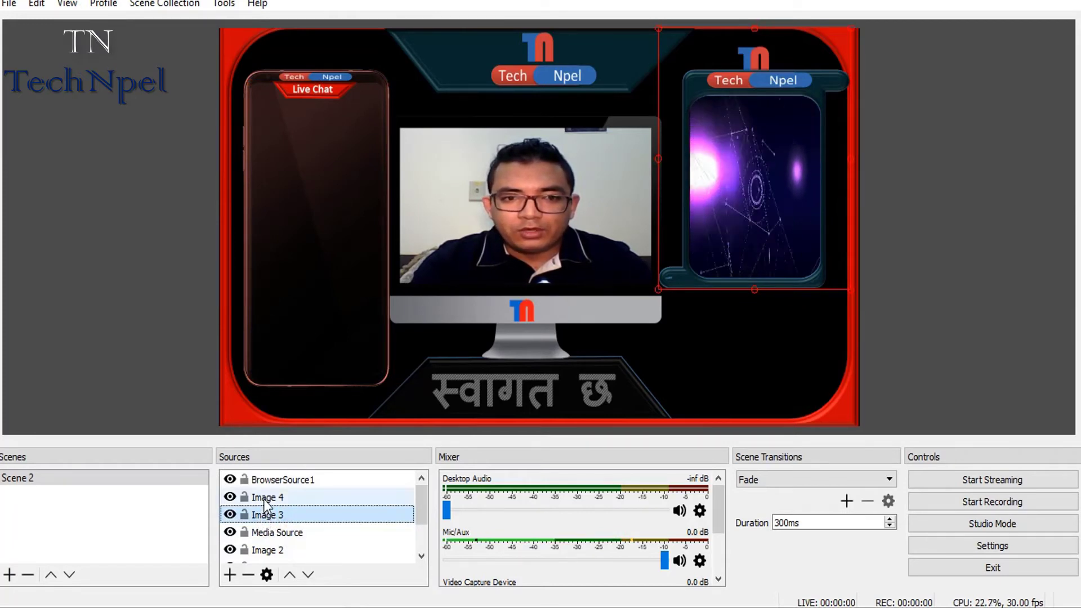
pyautogui.click(264, 498)
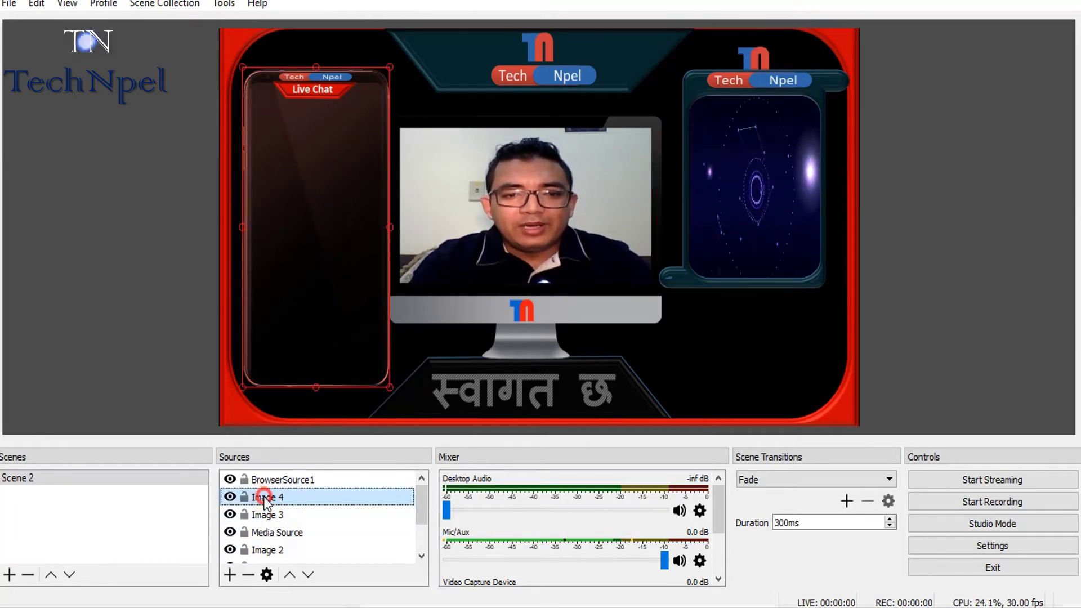
pyautogui.moveTo(263, 499); pyautogui.dragTo(266, 480)
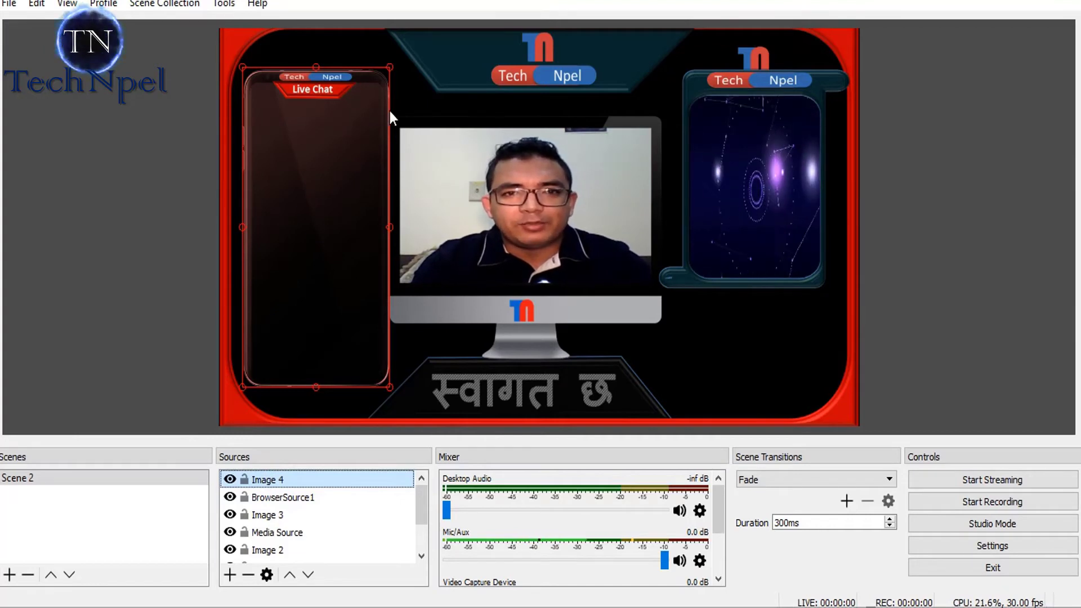
pyautogui.click(457, 98)
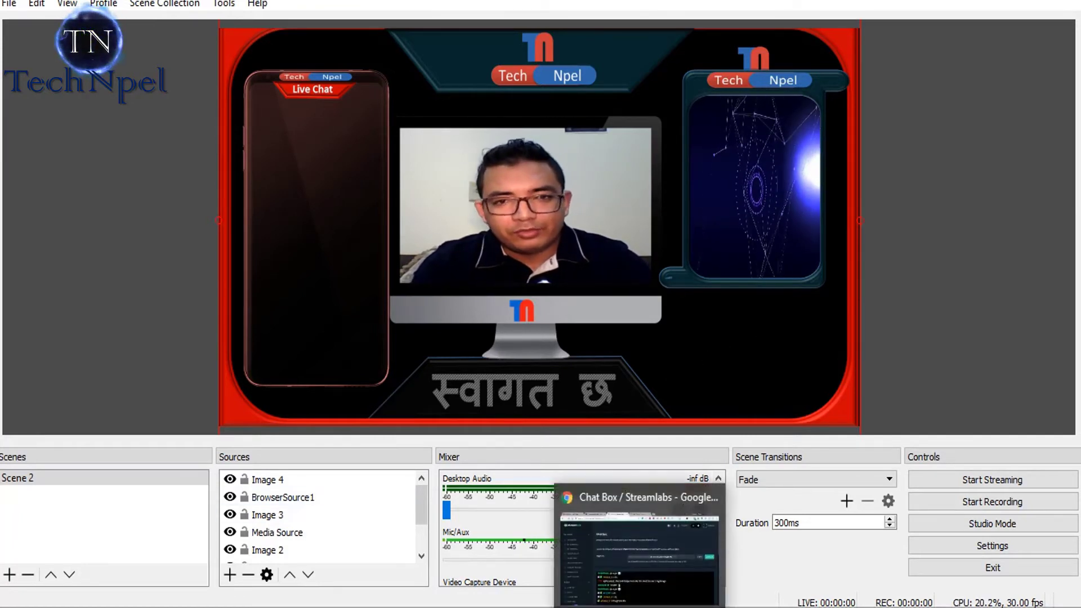
# - Switch to the Streamlabs dashboard in Chrome and open the Viewer Count widget
pyautogui.click(676, 563)
pyautogui.scroll(-8, 345, 393)
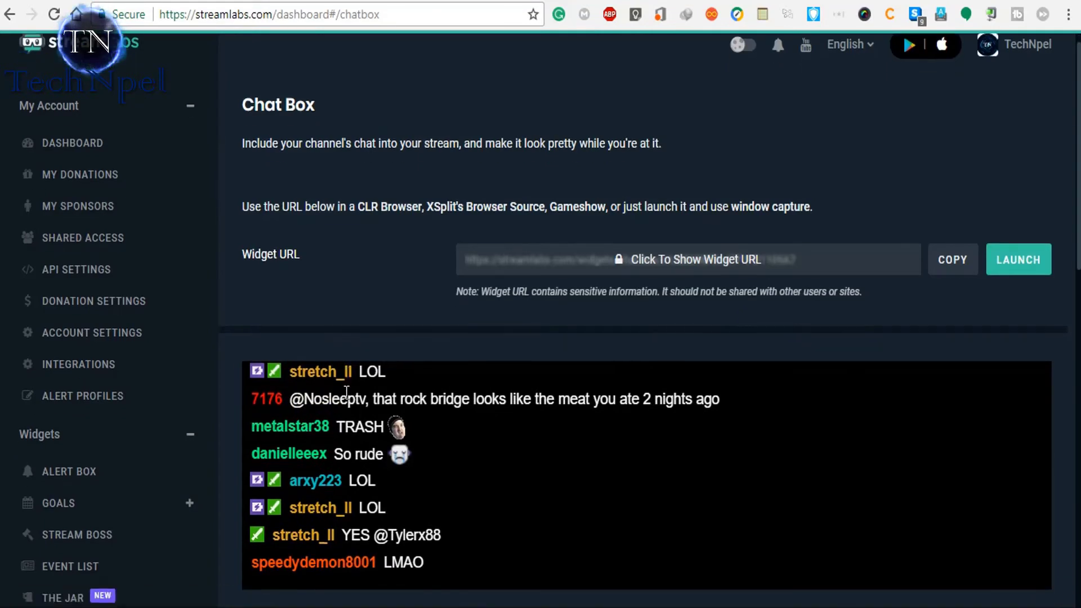
pyautogui.scroll(2, 129, 425)
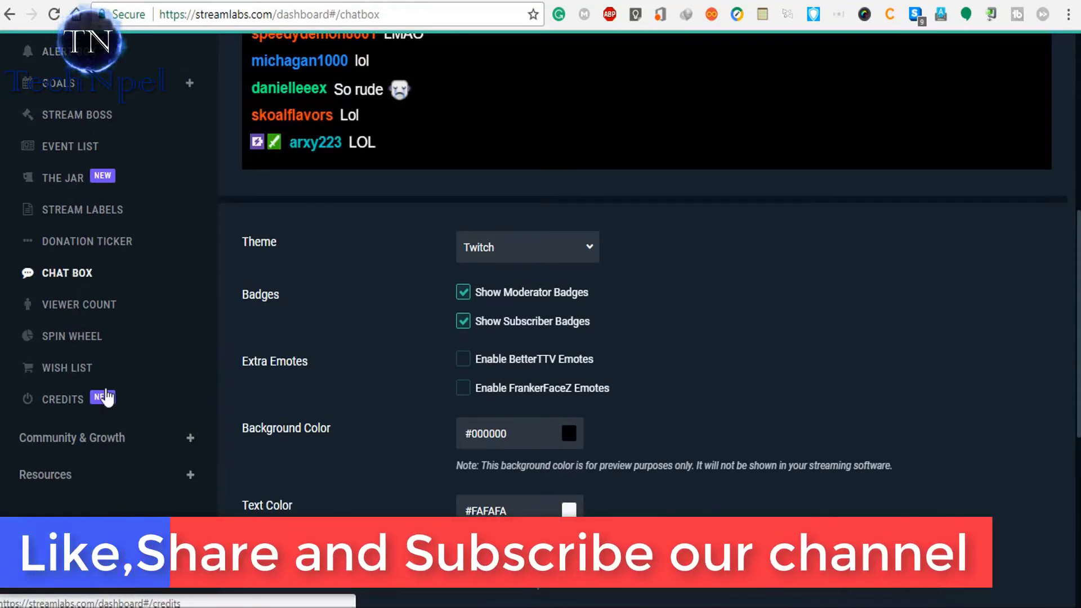
pyautogui.click(89, 309)
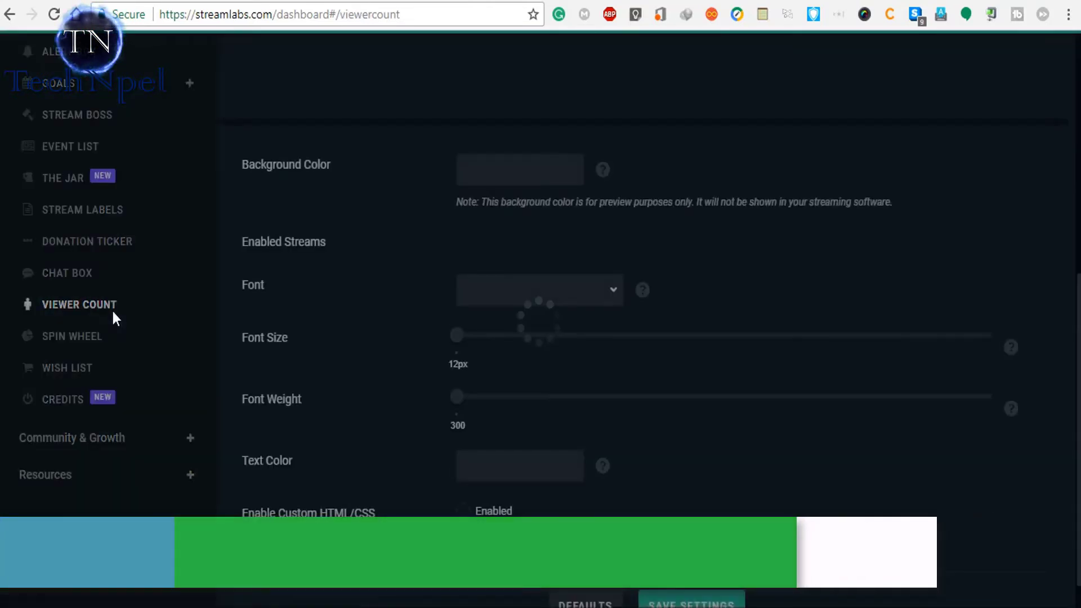
# - Copy the Viewer Count widget URL
pyautogui.scroll(3, 711, 311)
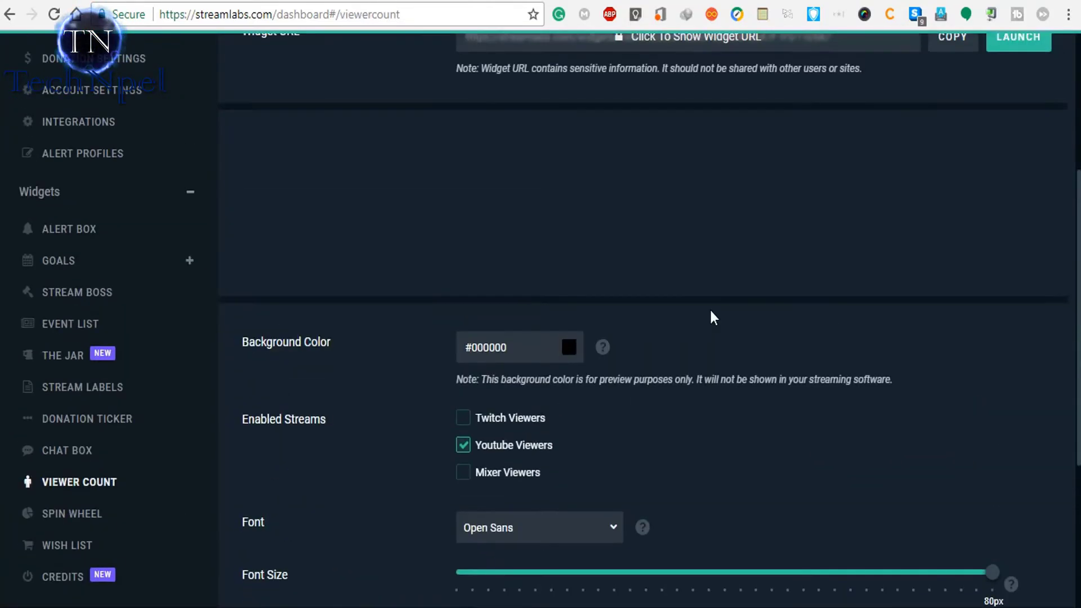
pyautogui.scroll(5, 714, 314)
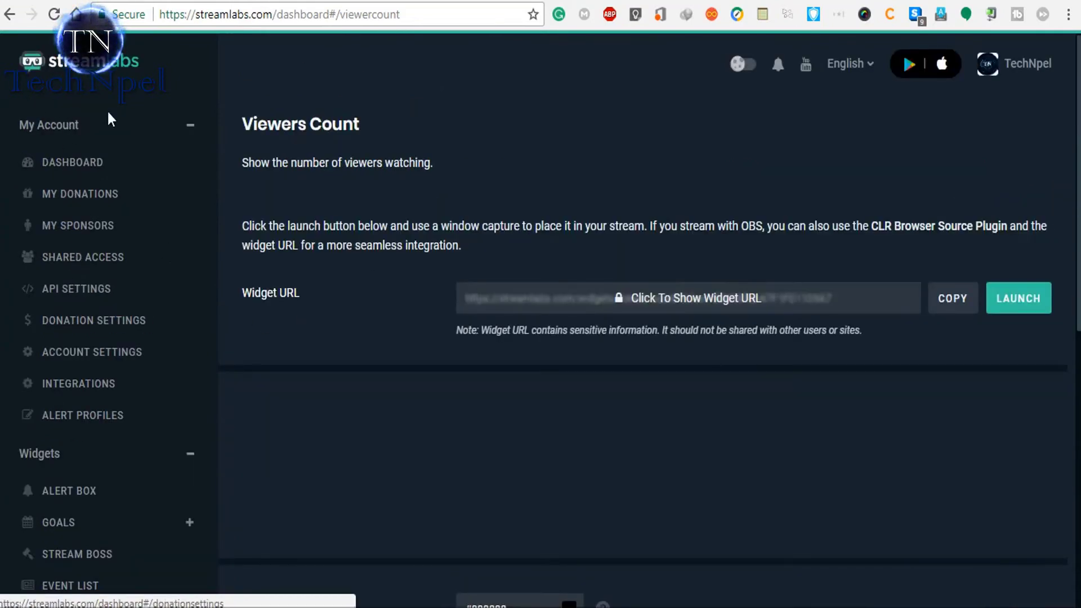
pyautogui.scroll(-2, 393, 363)
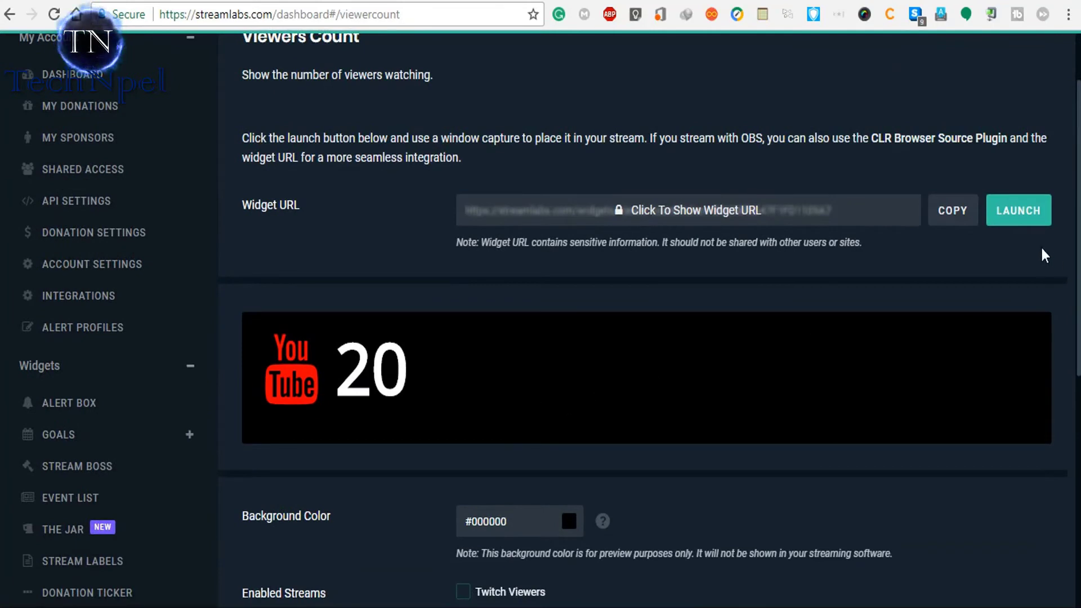
pyautogui.click(962, 223)
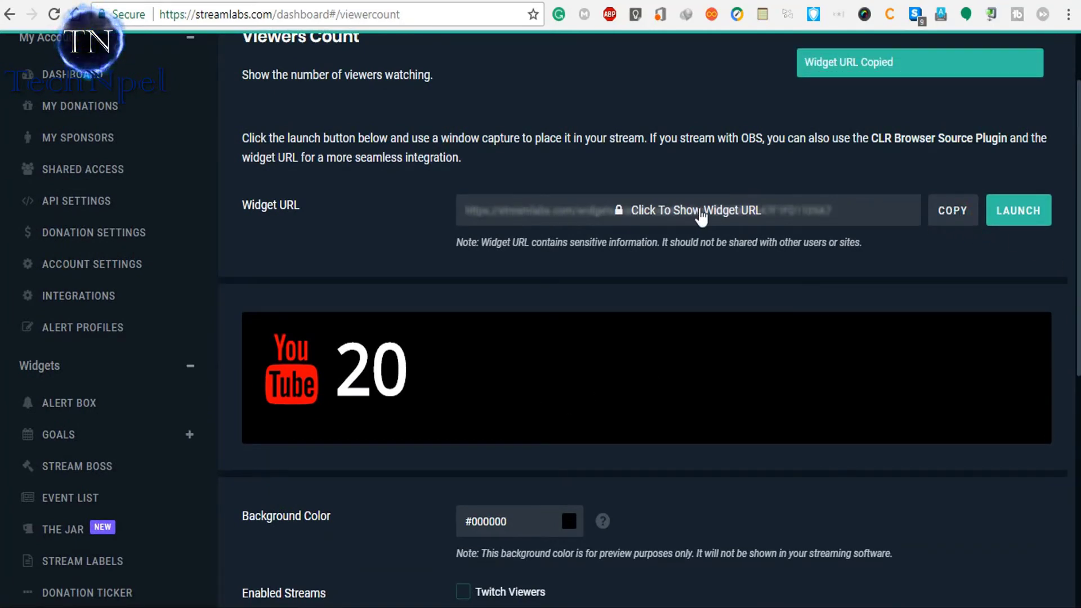
# - Examine the Viewer Count settings, from background color and enabled streams to font, font size, weight and text color
pyautogui.scroll(-2, 565, 354)
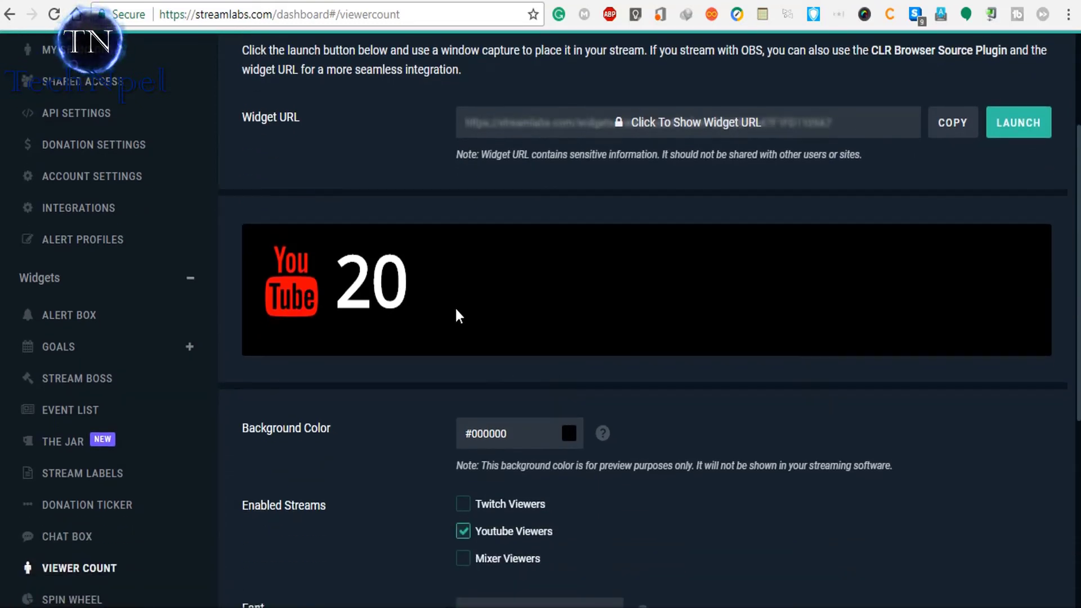
pyautogui.click(505, 434)
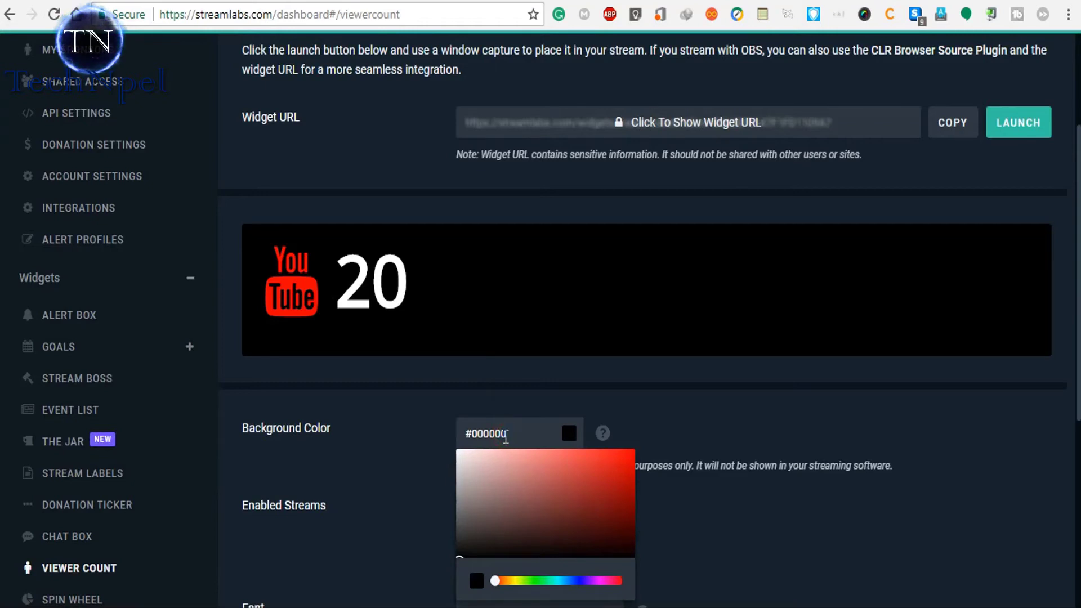
pyautogui.click(663, 394)
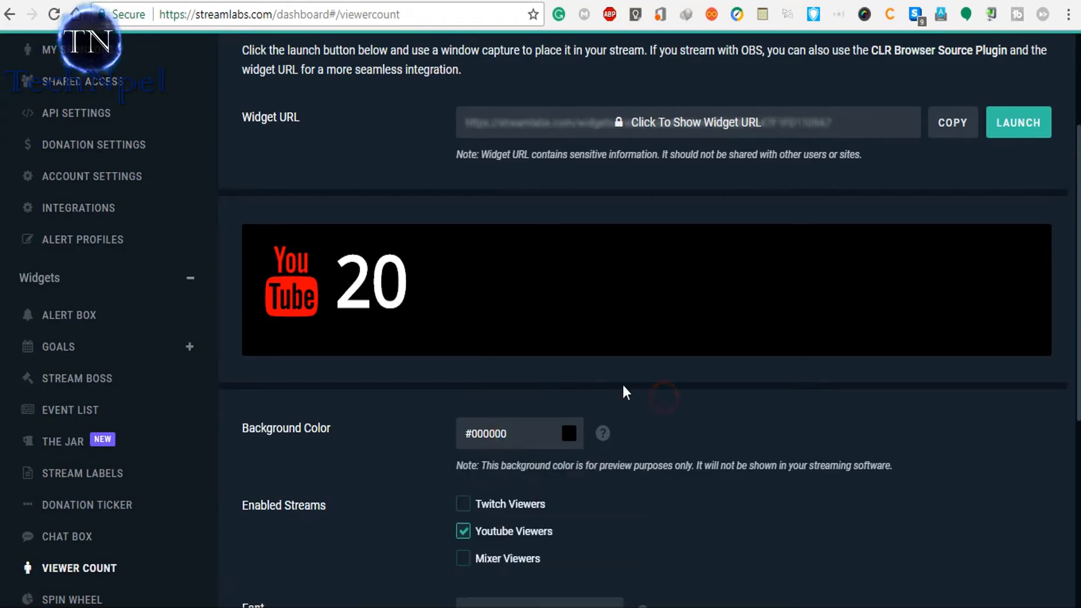
pyautogui.scroll(-3, 511, 357)
pyautogui.scroll(-2, 513, 353)
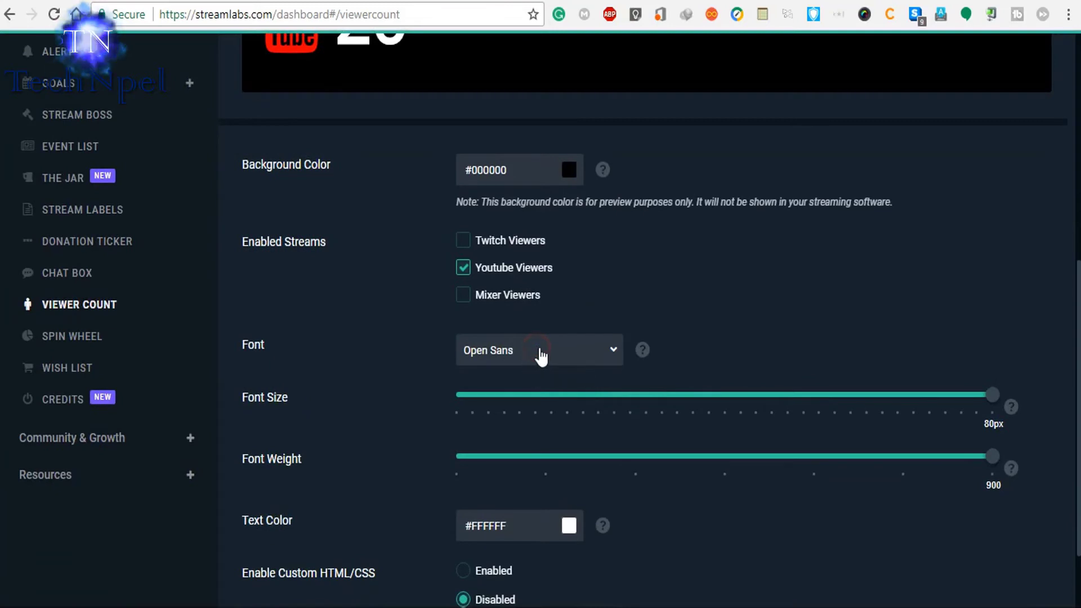
pyautogui.click(540, 356)
pyautogui.click(611, 311)
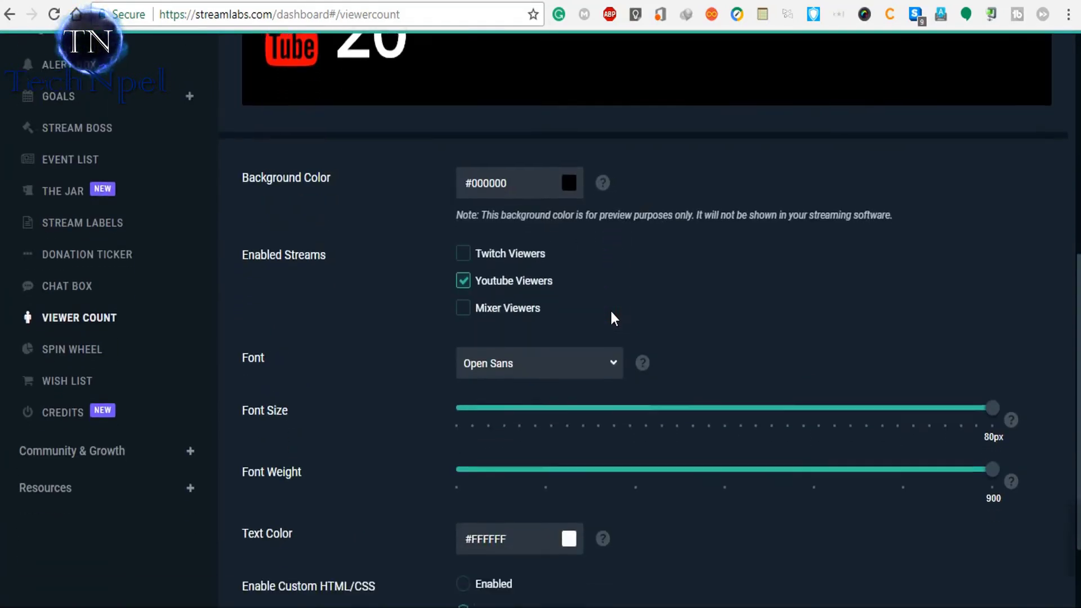
pyautogui.scroll(-2, 602, 396)
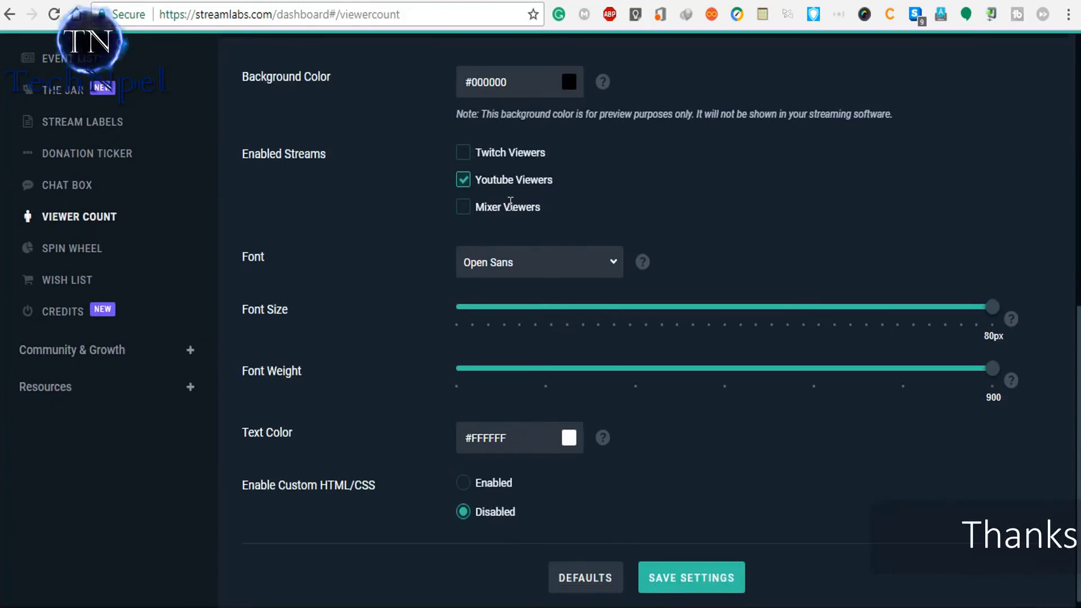
pyautogui.scroll(2, 523, 224)
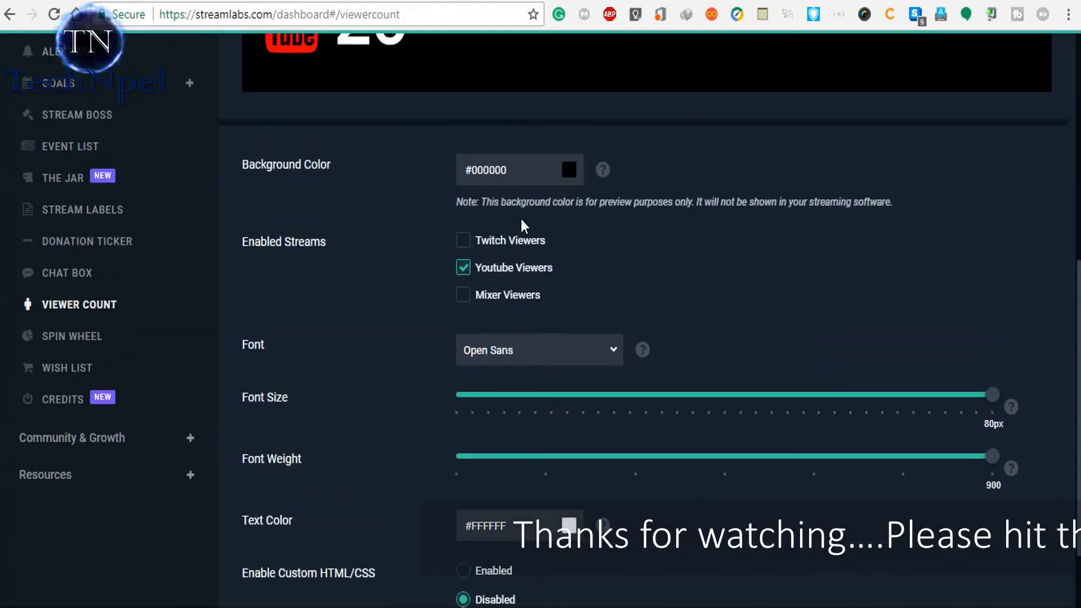
pyautogui.scroll(2, 521, 221)
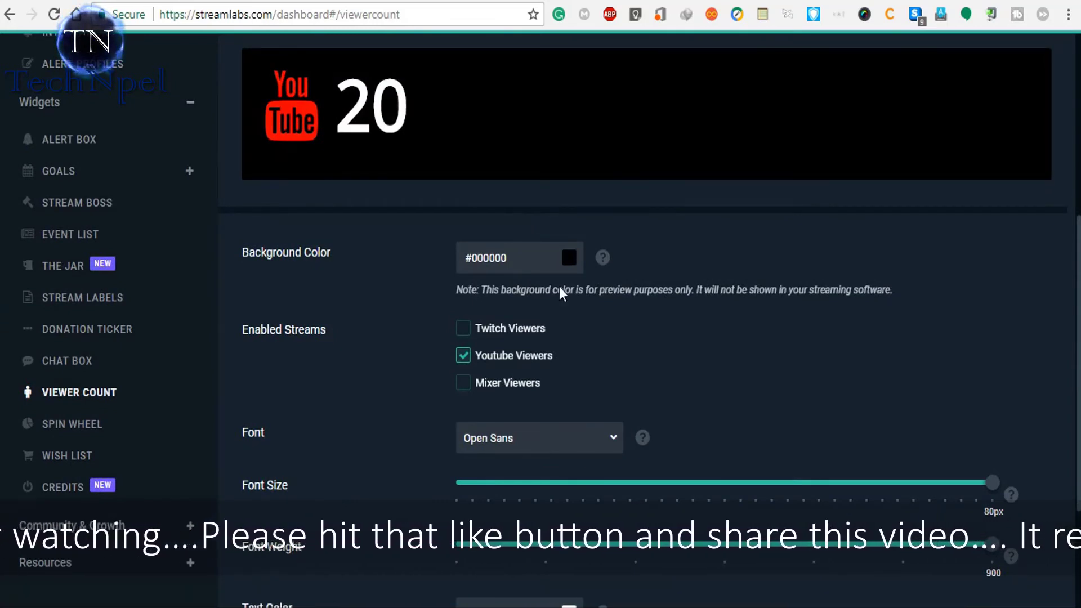
# - Enable Mixer Viewers and Twitch Viewers alongside Youtube Viewers for the viewer count
pyautogui.moveTo(563, 326); pyautogui.dragTo(480, 328)
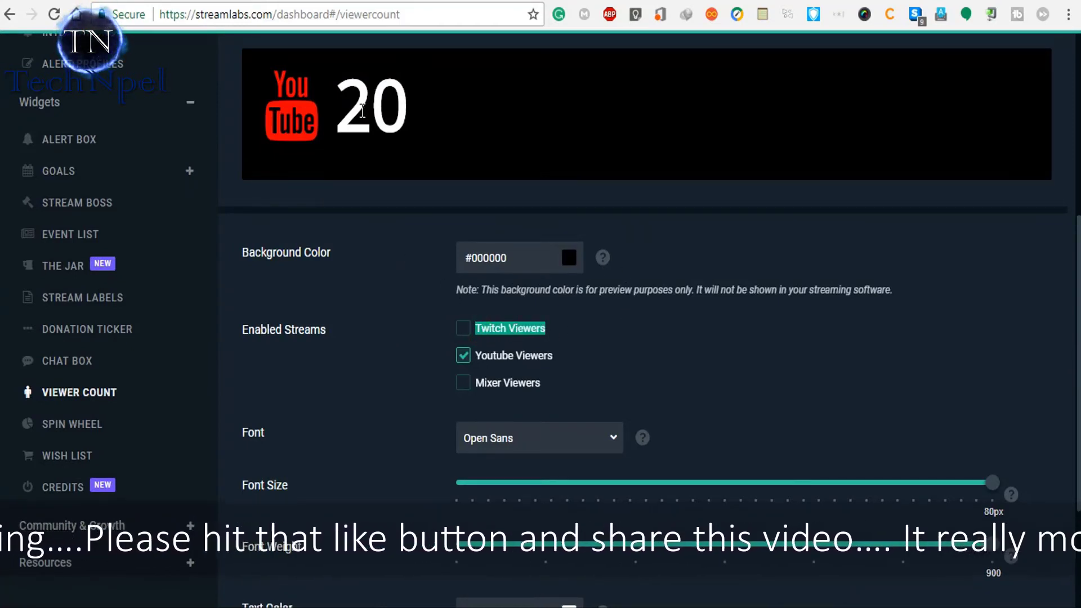
pyautogui.click(467, 385)
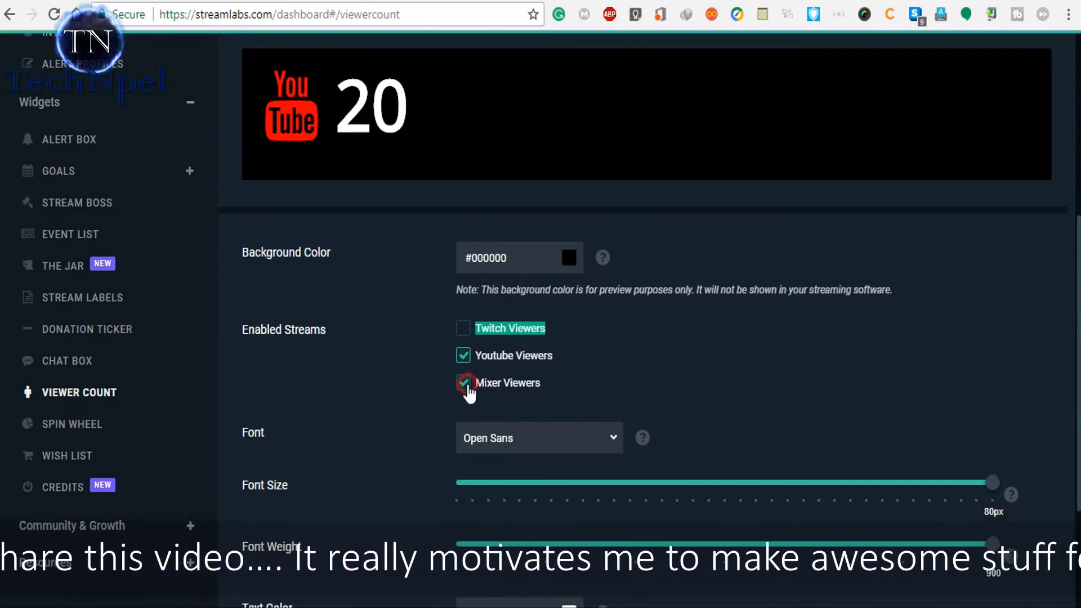
pyautogui.scroll(3, 438, 384)
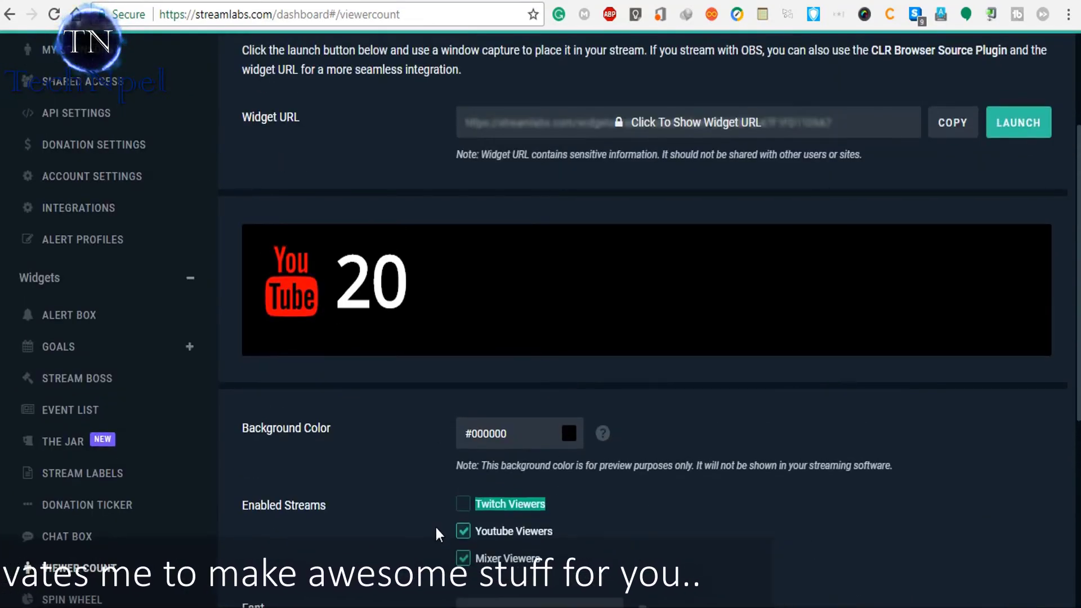
pyautogui.click(462, 505)
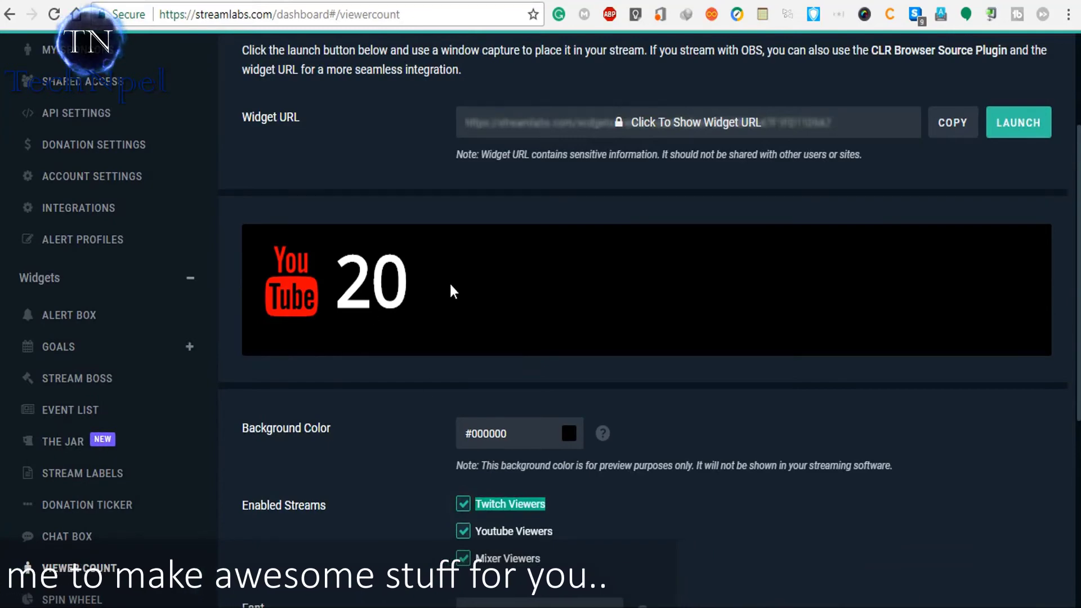
pyautogui.scroll(-7, 472, 313)
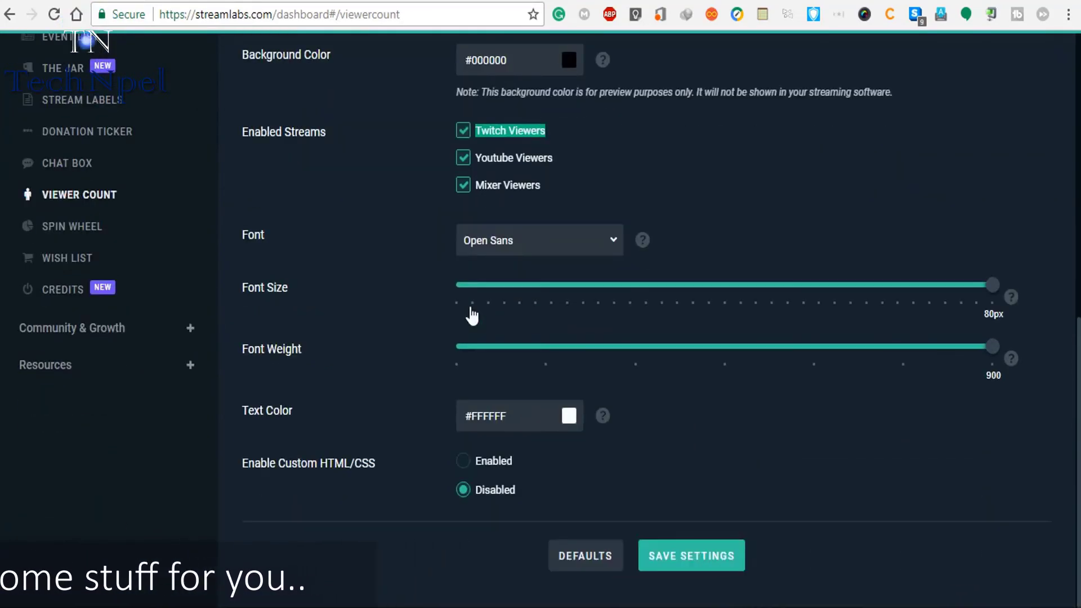
# - Save the Viewer Count widget settings and check the widget preview
pyautogui.click(685, 560)
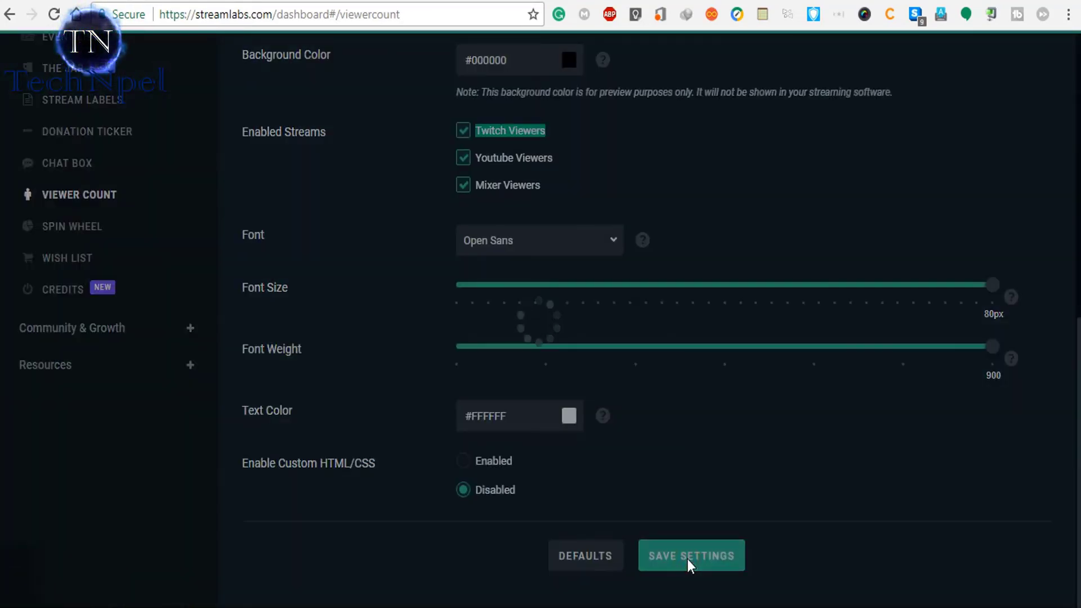
pyautogui.scroll(10, 688, 437)
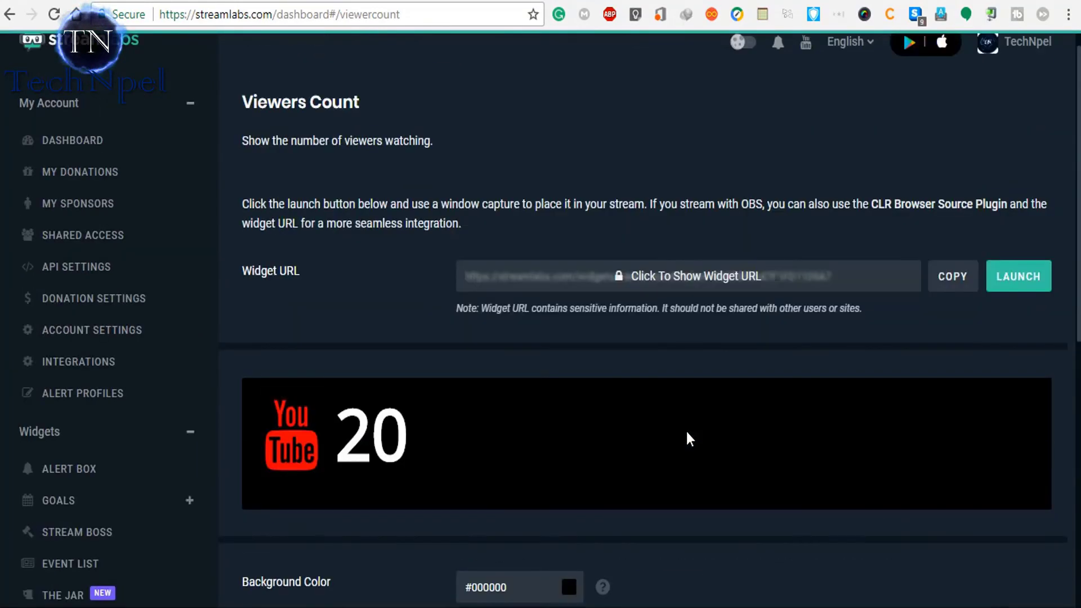
pyautogui.scroll(-2, 864, 342)
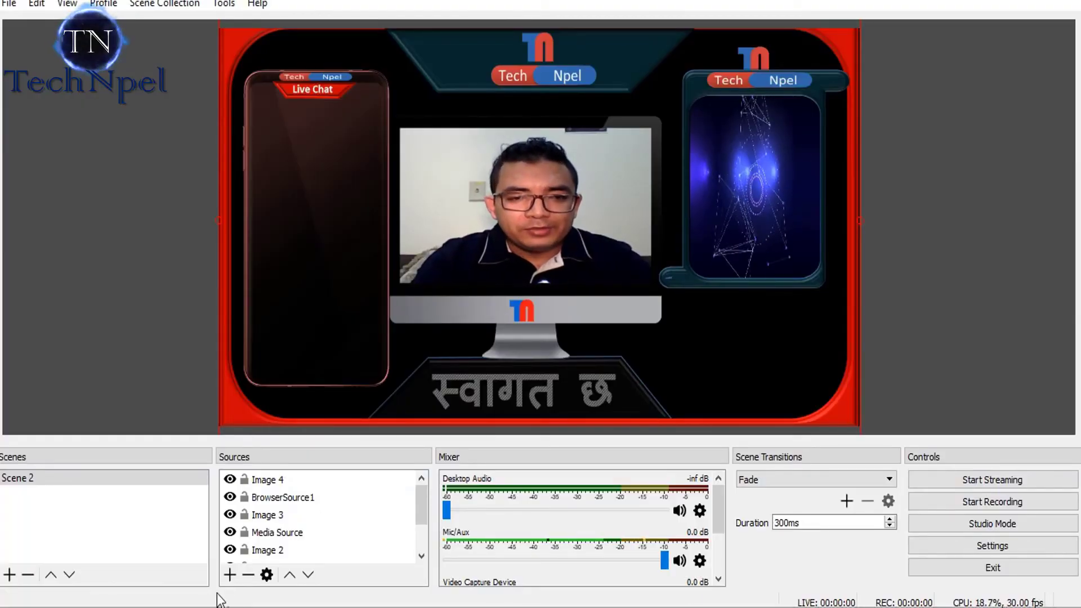
# - Switch to OBS Studio and add a new browser source named BrowserSource2 that uses the copied Viewer Count widget URL
pyautogui.click(229, 574)
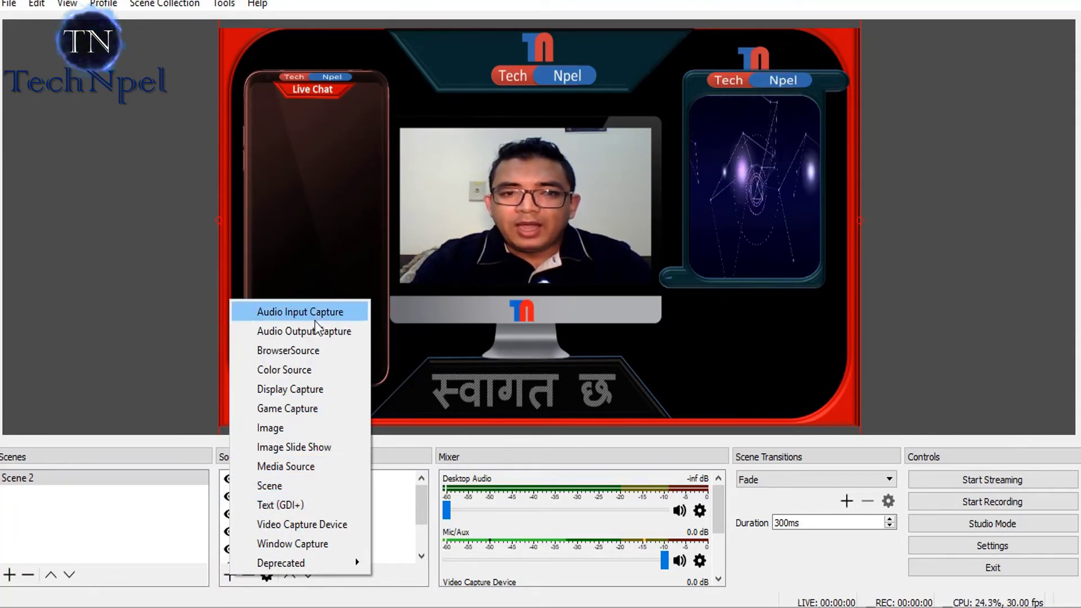
pyautogui.click(289, 350)
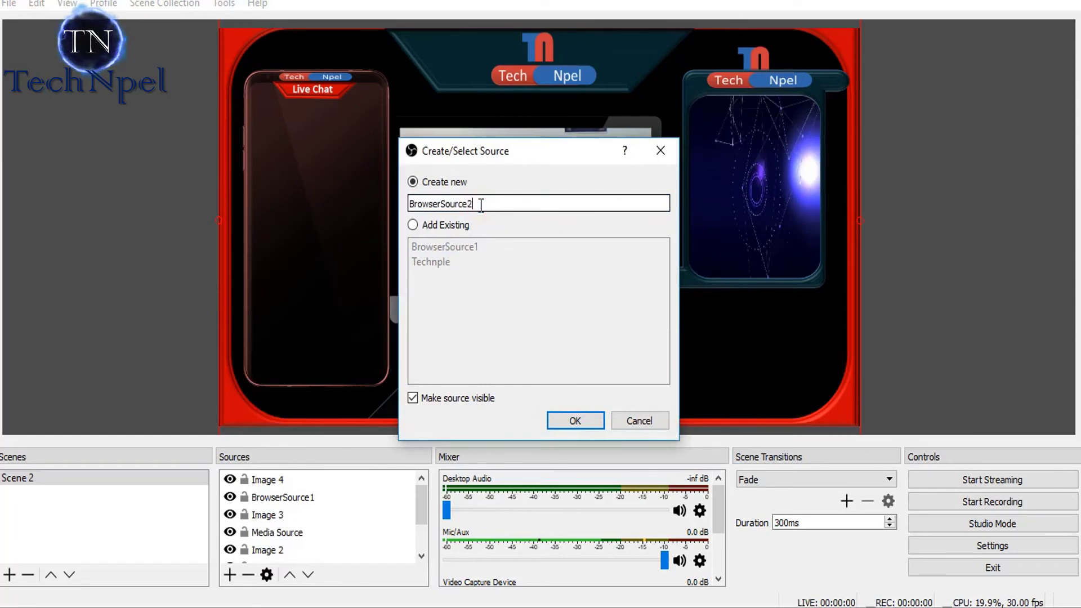
pyautogui.click(573, 426)
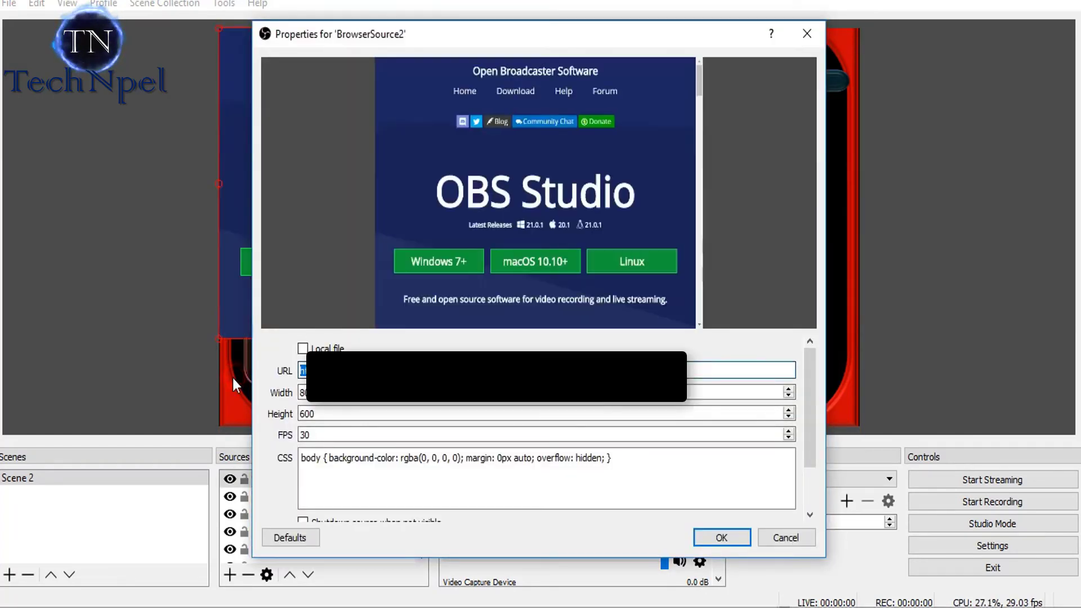
pyautogui.click(710, 531)
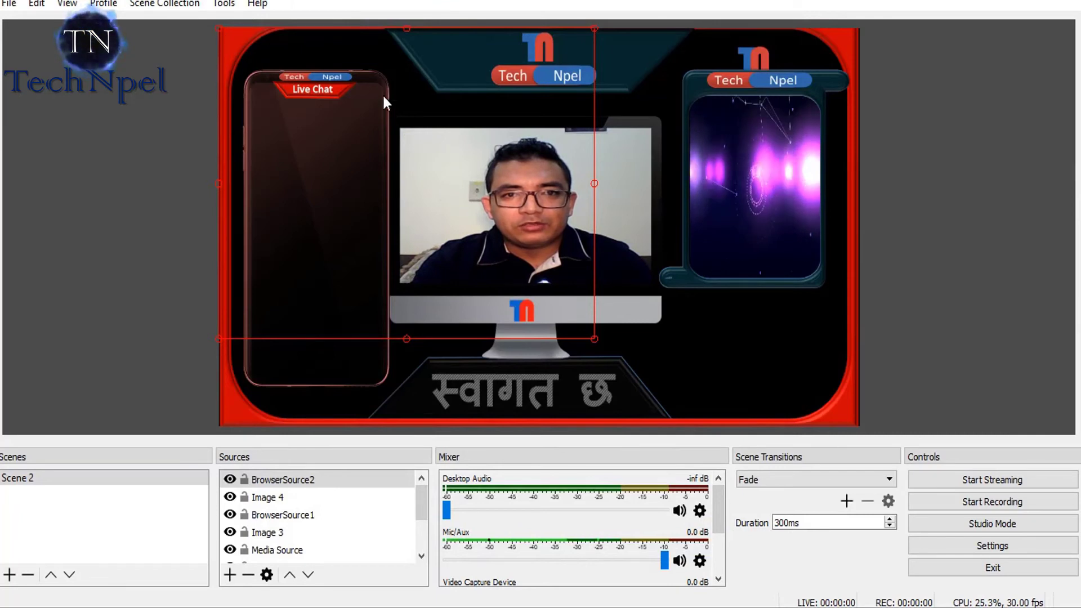
# - Move the viewer count toward the lower right of the scene and shrink it to sit below the guest frame
pyautogui.moveTo(449, 205); pyautogui.dragTo(764, 343)
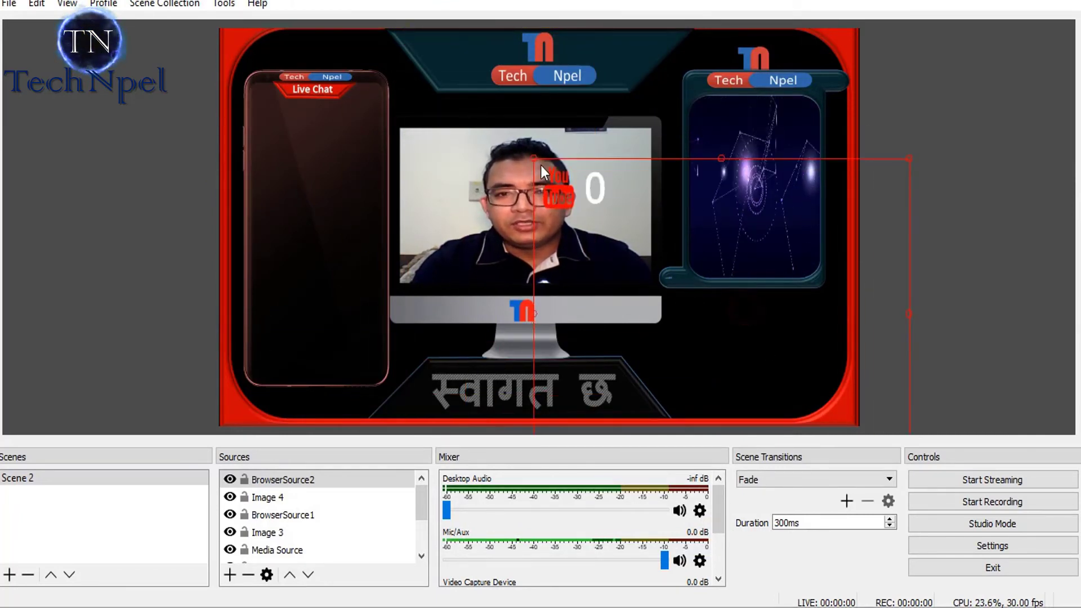
pyautogui.moveTo(534, 159); pyautogui.dragTo(699, 330)
pyautogui.click(767, 275)
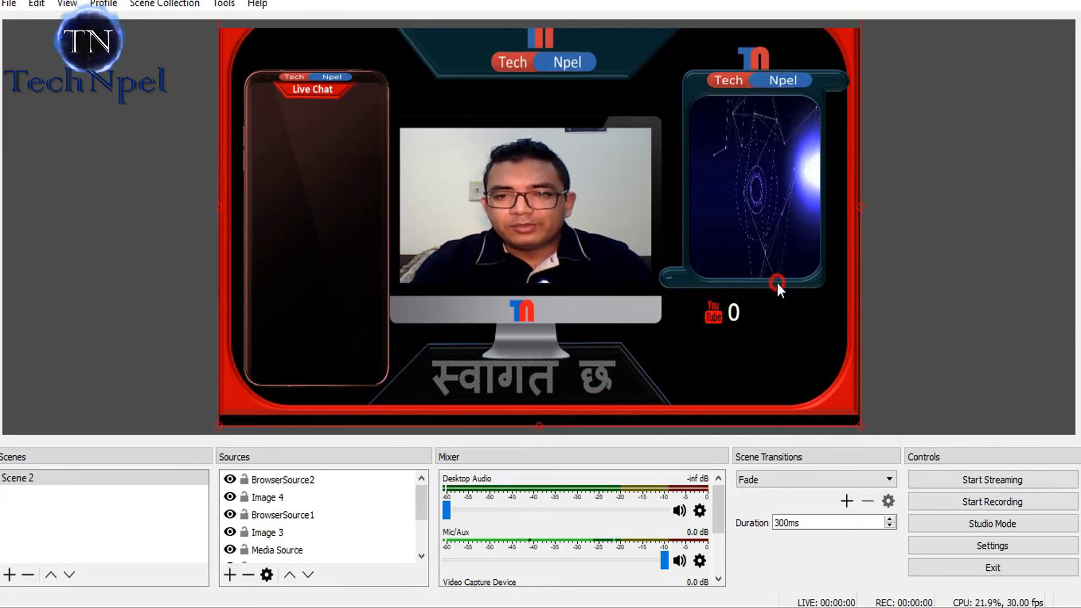
pyautogui.click(728, 309)
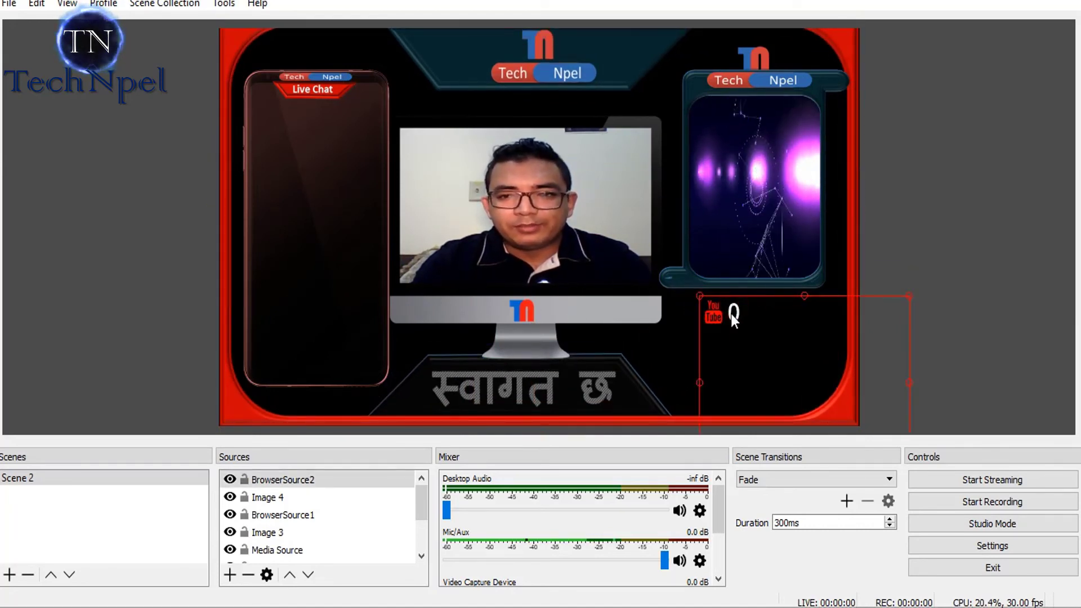
# - Enlarge the viewer count and reposition it in the scene's lower-right corner, beneath the guest frame
pyautogui.click(732, 354)
pyautogui.moveTo(732, 354); pyautogui.dragTo(794, 414)
pyautogui.moveTo(765, 357); pyautogui.dragTo(682, 341)
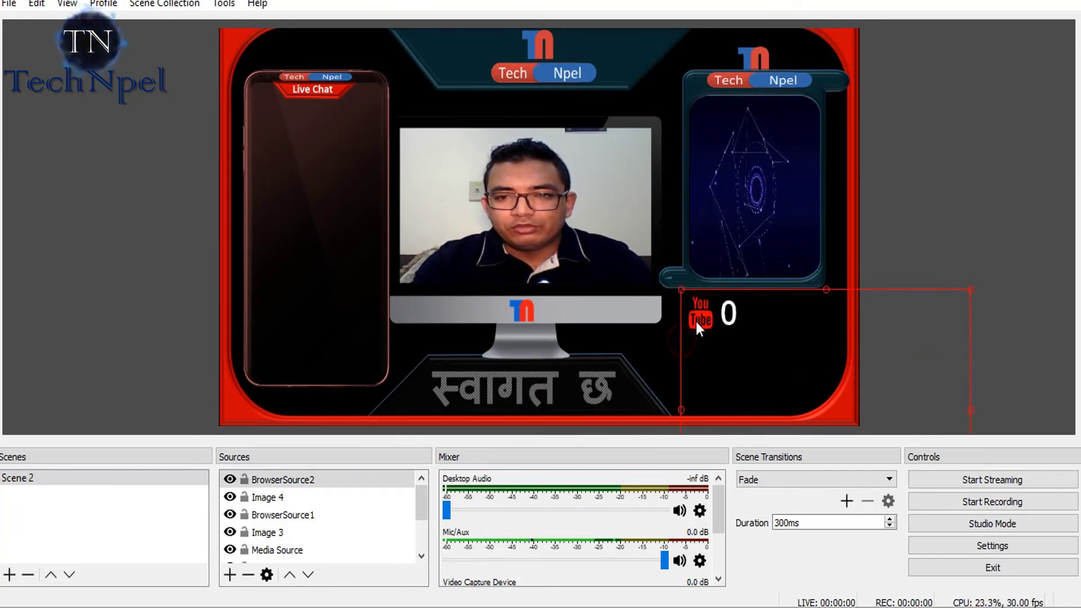
pyautogui.moveTo(680, 286); pyautogui.dragTo(775, 376)
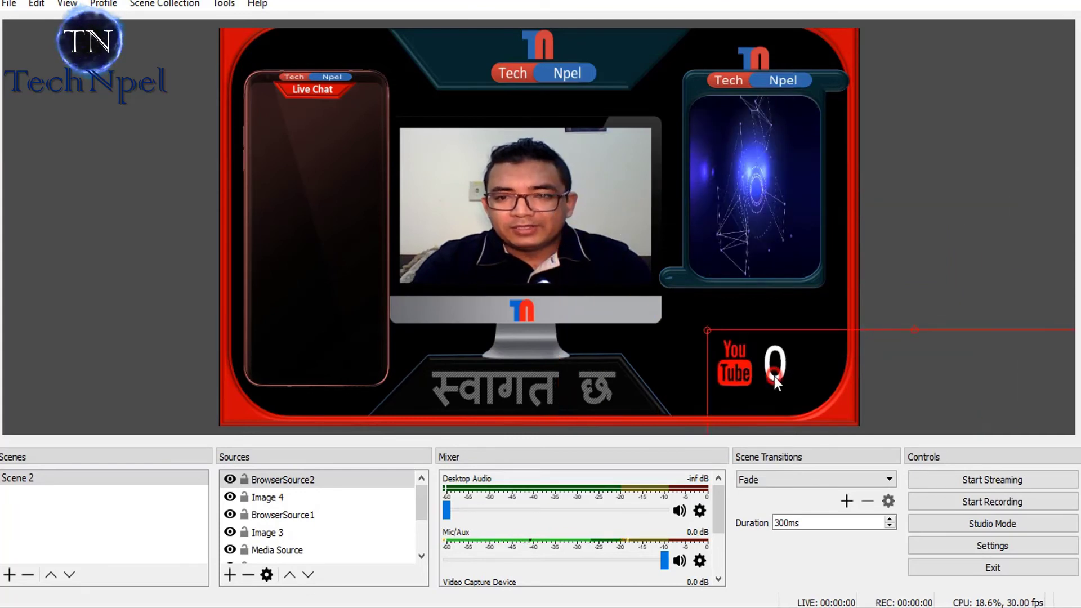
pyautogui.click(900, 276)
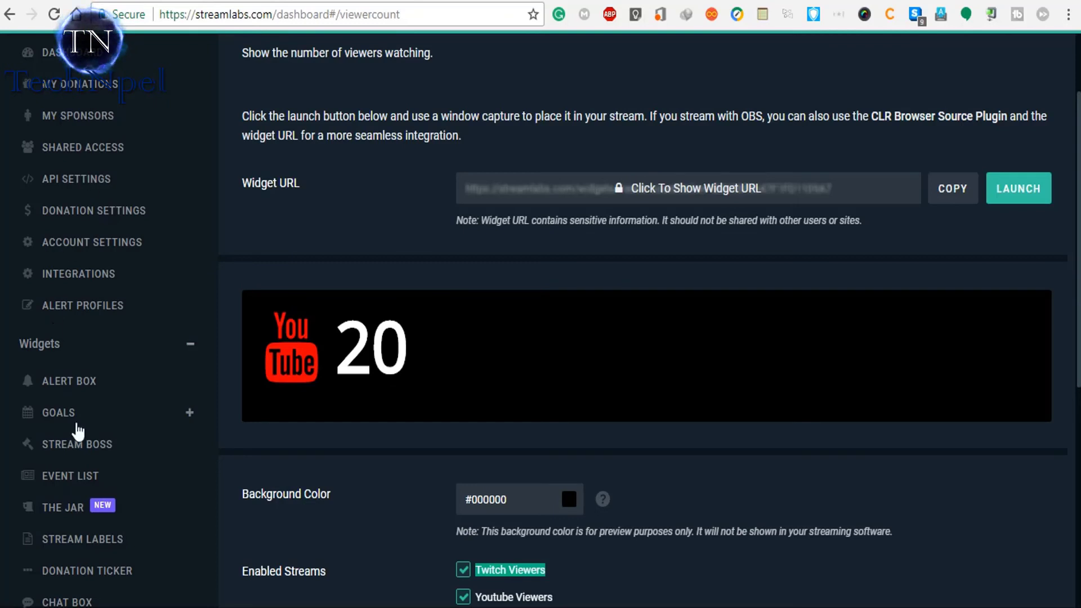
# - Switch to the Streamlabs dashboard in Chrome and examine the My Sponsors, Shared Access and Donation Settings pages
pyautogui.scroll(2, 85, 473)
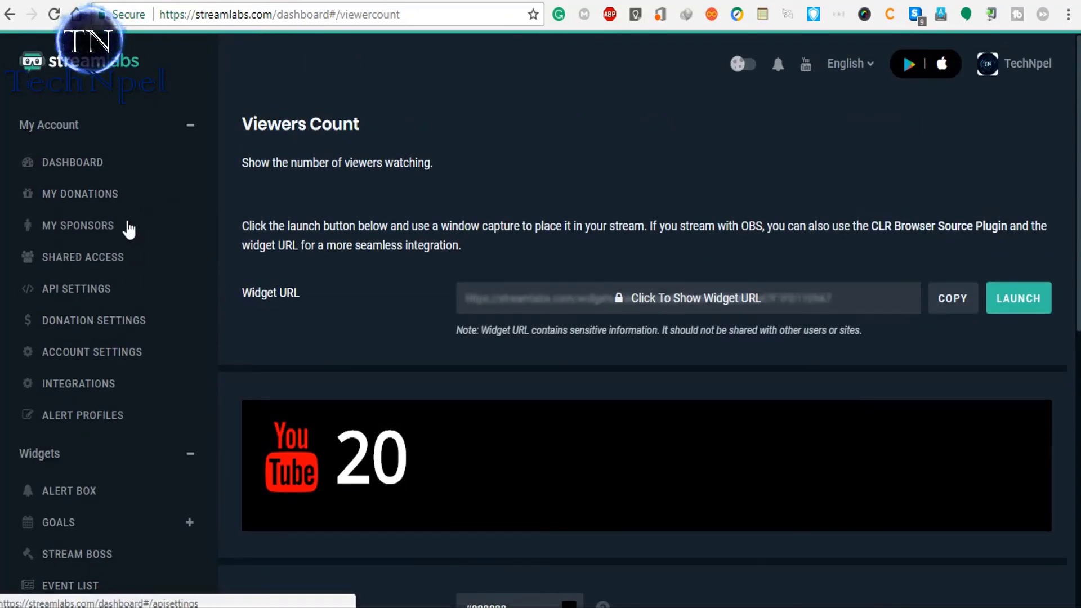
pyautogui.click(105, 226)
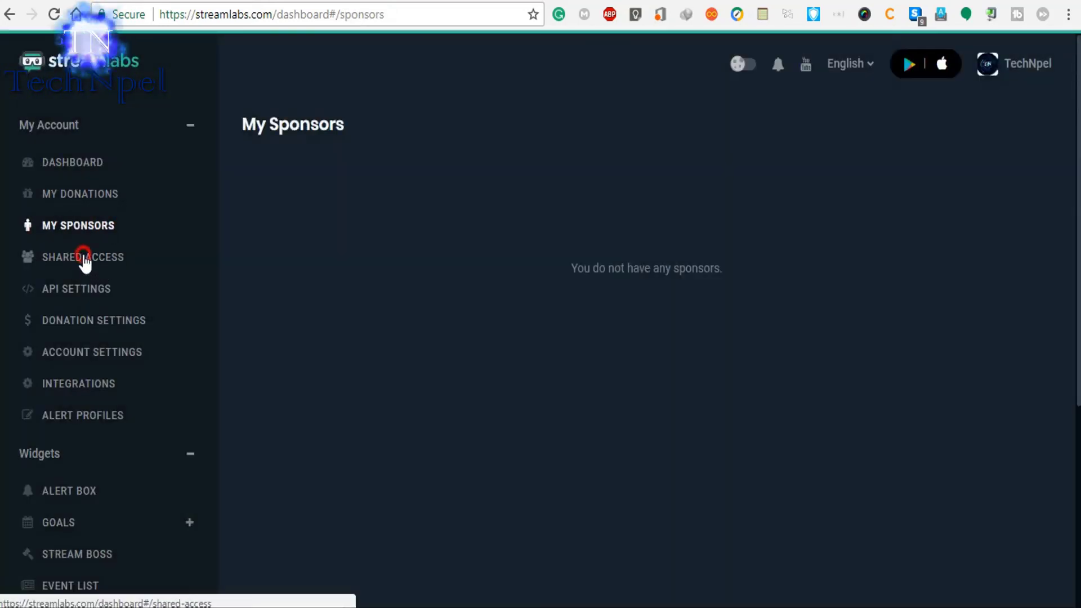
pyautogui.click(84, 258)
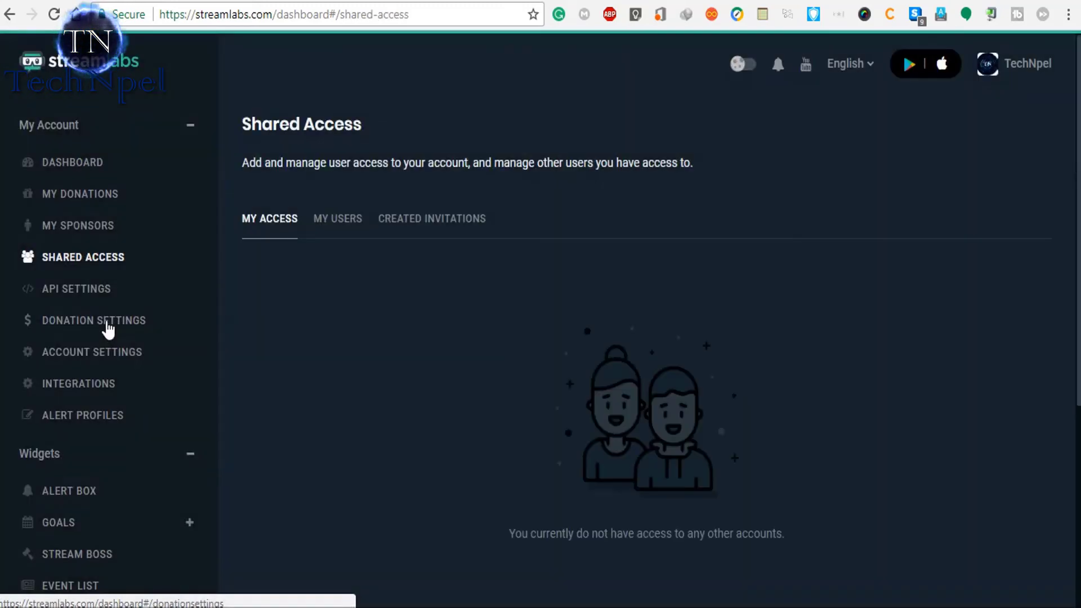
pyautogui.click(108, 327)
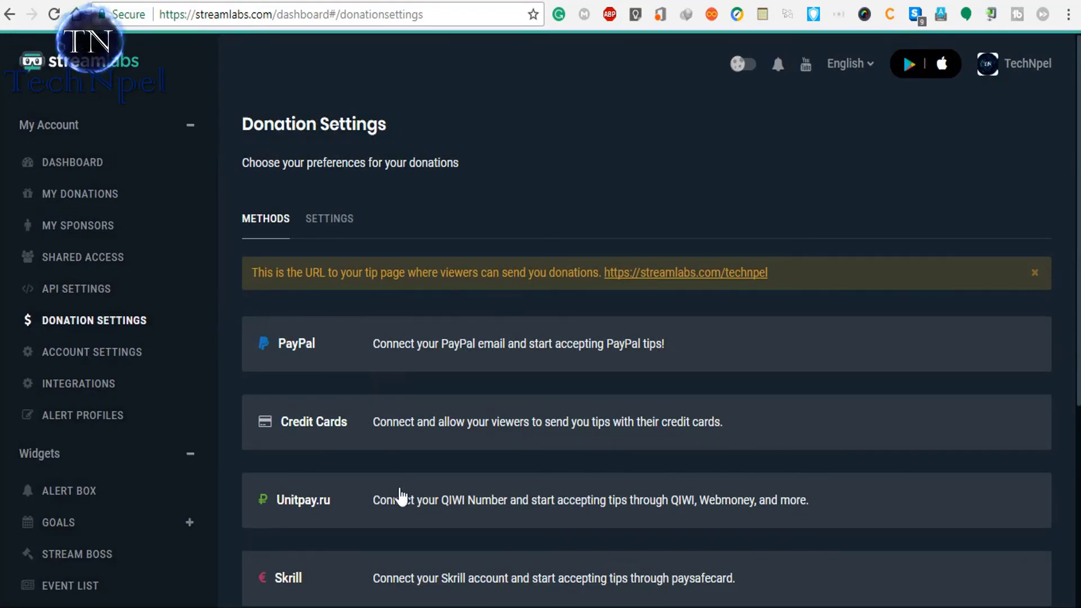
pyautogui.scroll(-5, 227, 362)
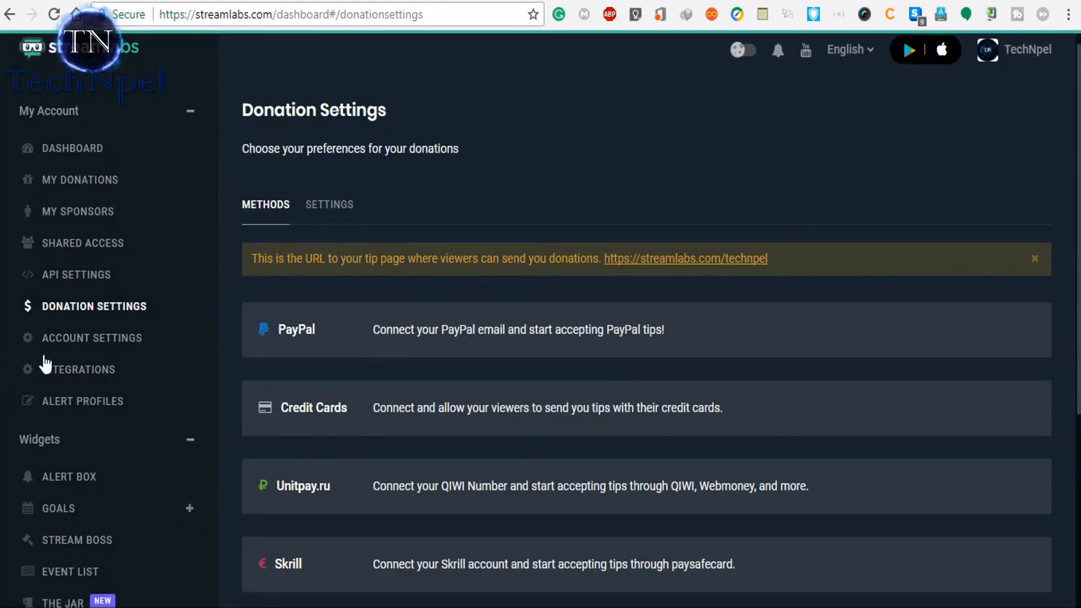
pyautogui.scroll(2, 86, 287)
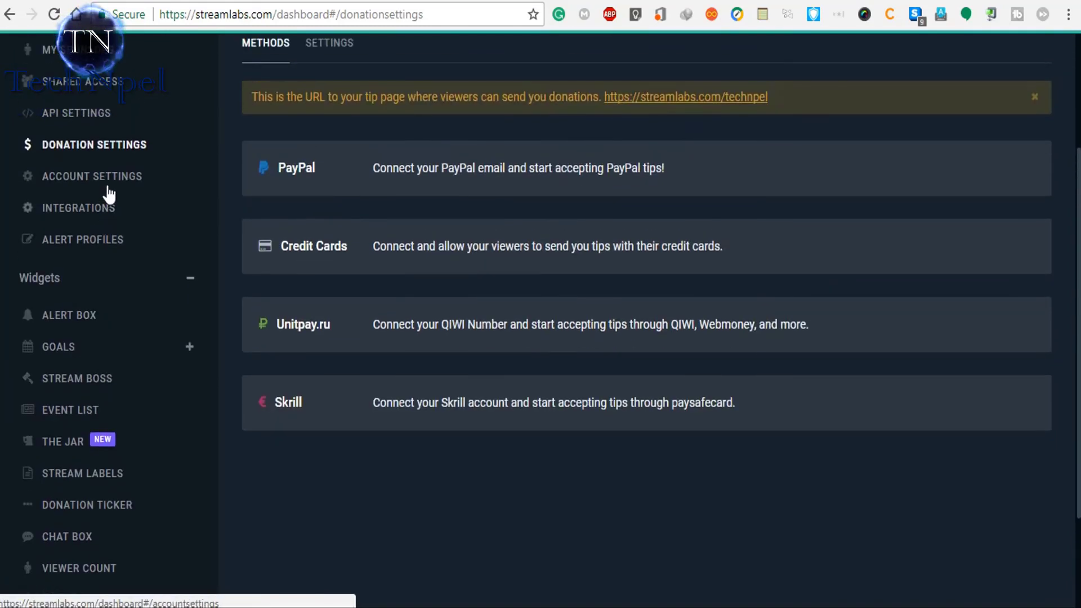
# - Merge the Facebook platform into the Streamlabs account from the account settings, authorizing access with the signed-in Facebook profile
pyautogui.click(111, 179)
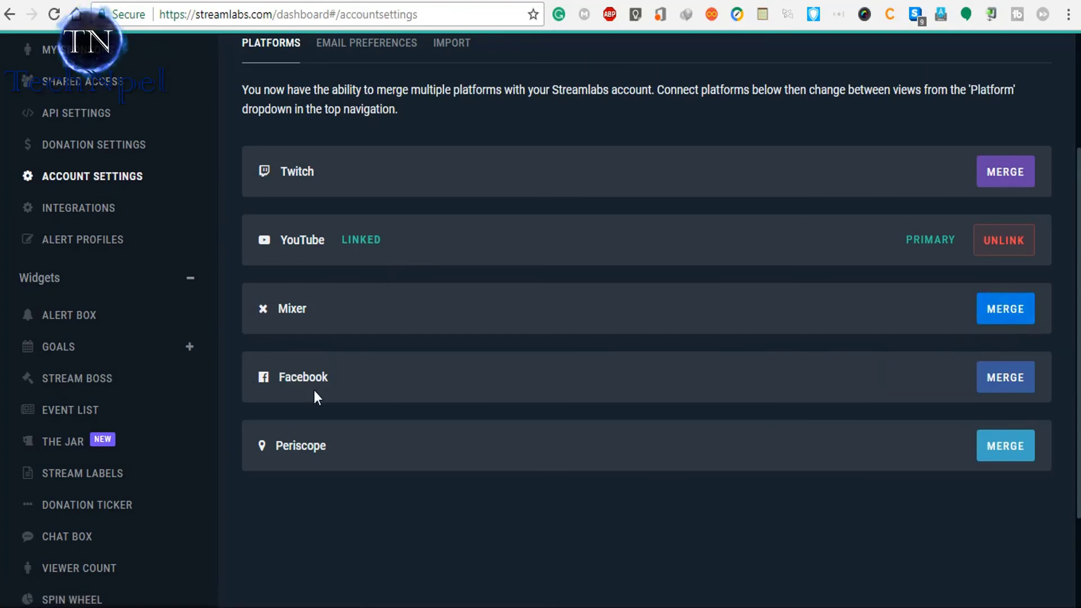
pyautogui.click(1006, 377)
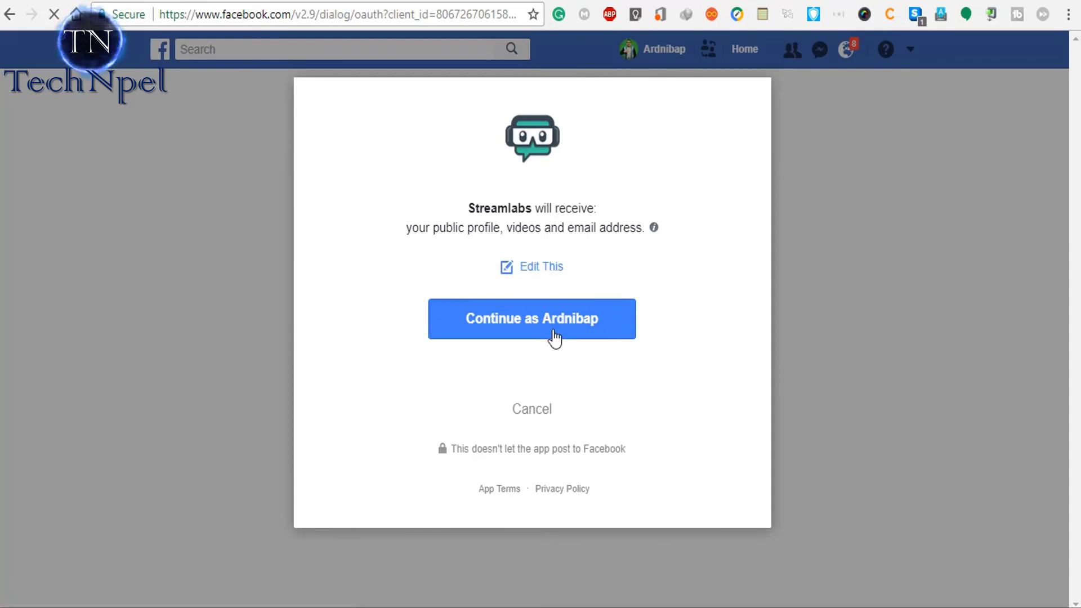
pyautogui.click(555, 329)
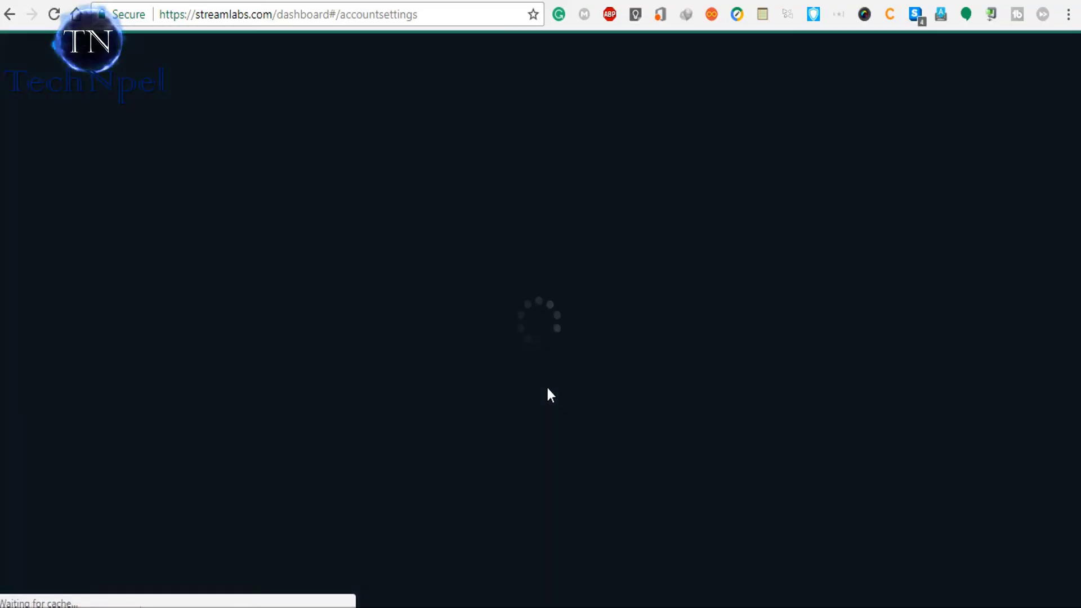
pyautogui.scroll(-2, 603, 400)
pyautogui.scroll(-2, 603, 401)
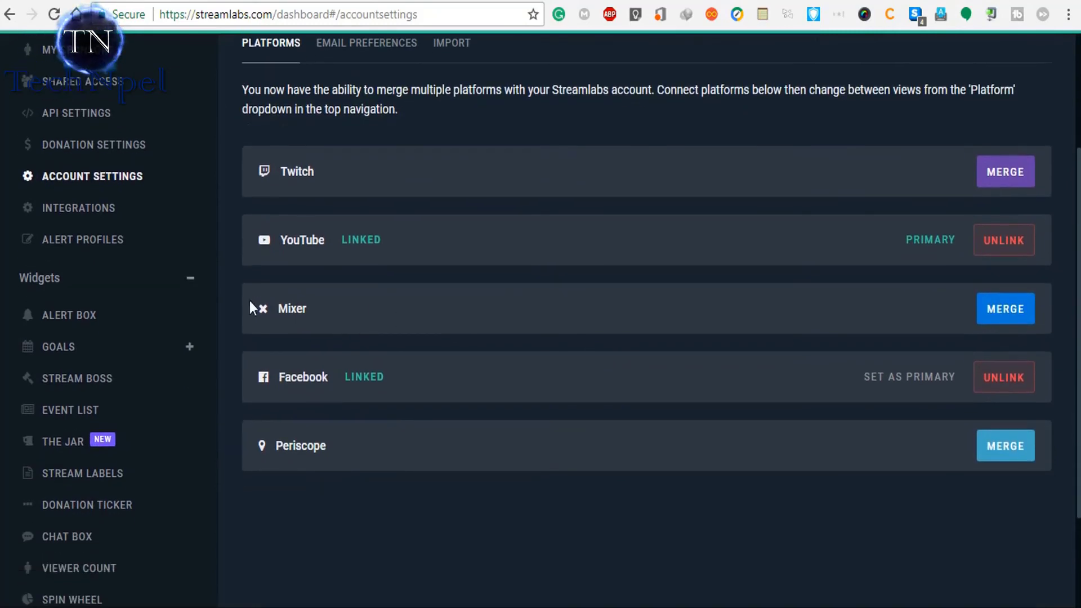